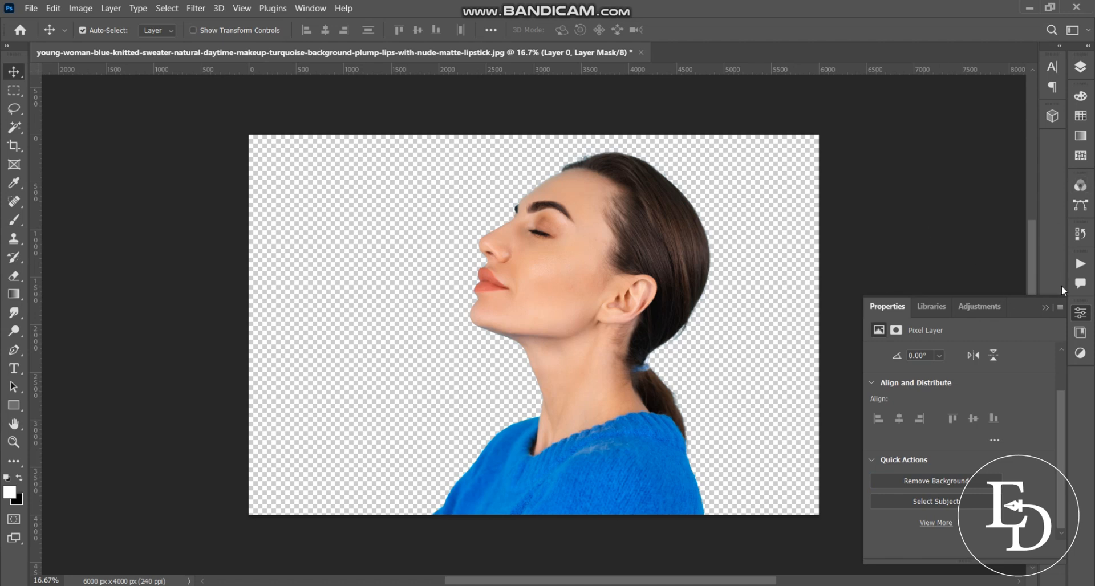
Collapse the Properties panel and show the Layers panel with Layer 0 and its mask
{"action": "left_click", "coordinate": [1046, 309]}
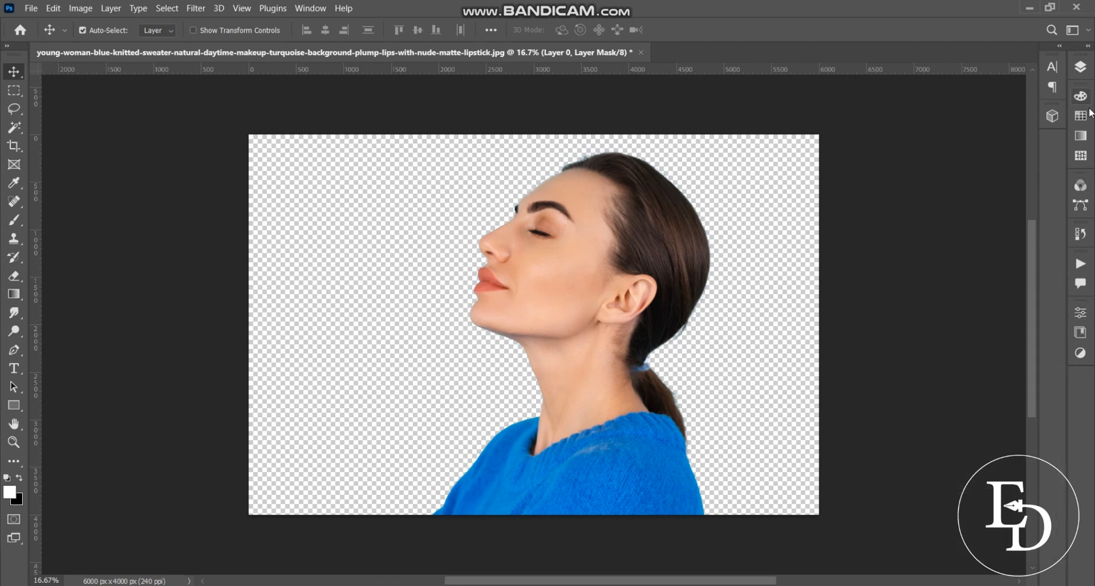
{"action": "left_click", "coordinate": [1080, 66]}
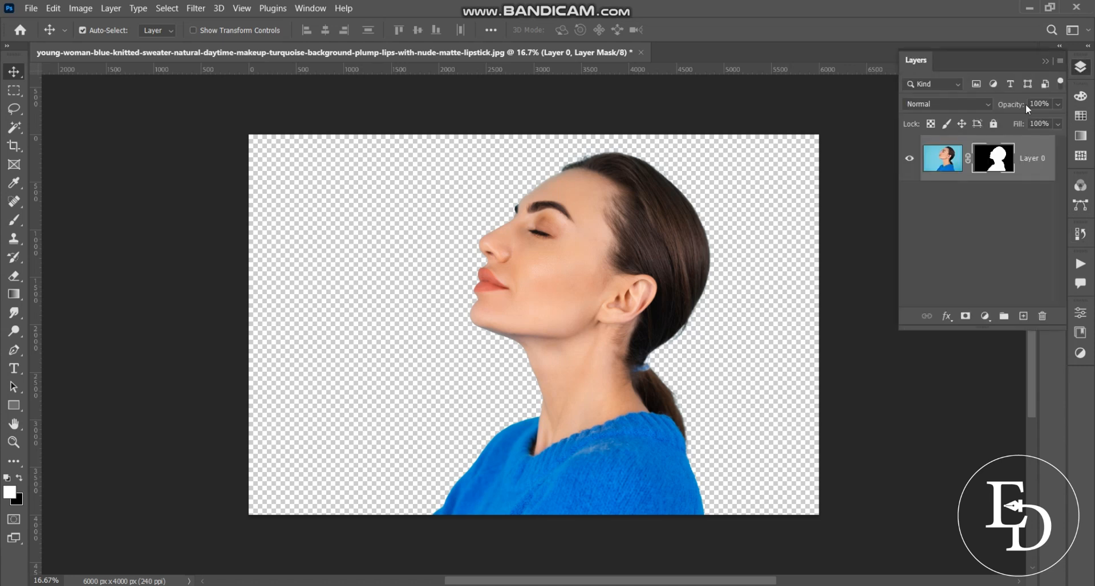
Convert the woman's Layer 0 into a smart object
{"action": "right_click", "coordinate": [998, 163]}
{"action": "left_click", "coordinate": [939, 164]}
{"action": "right_click", "coordinate": [939, 163]}
{"action": "left_click", "coordinate": [1038, 147]}
{"action": "right_click", "coordinate": [1038, 147]}
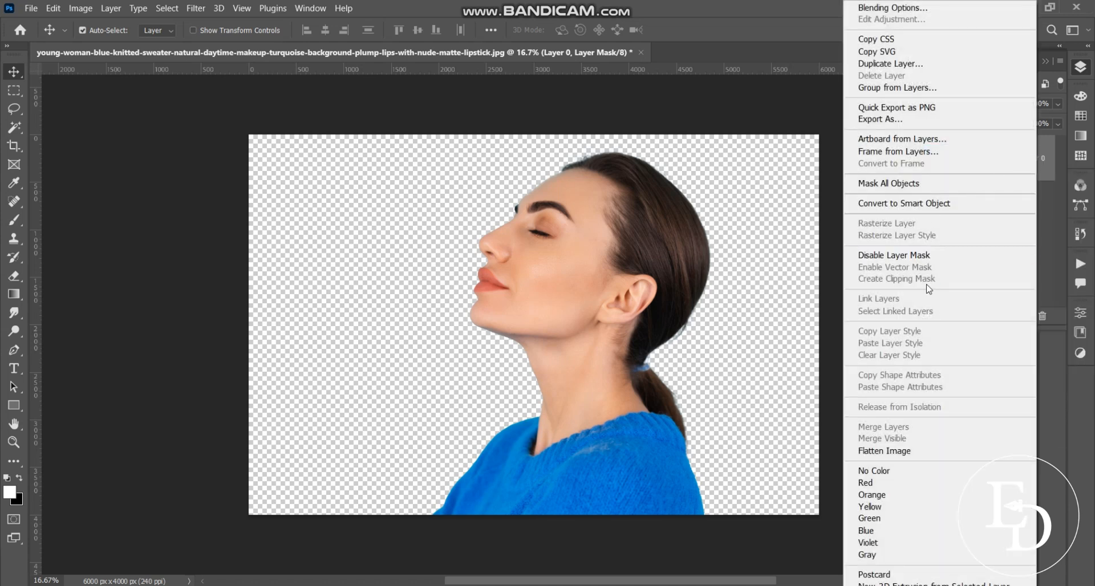
{"action": "left_click", "coordinate": [907, 203]}
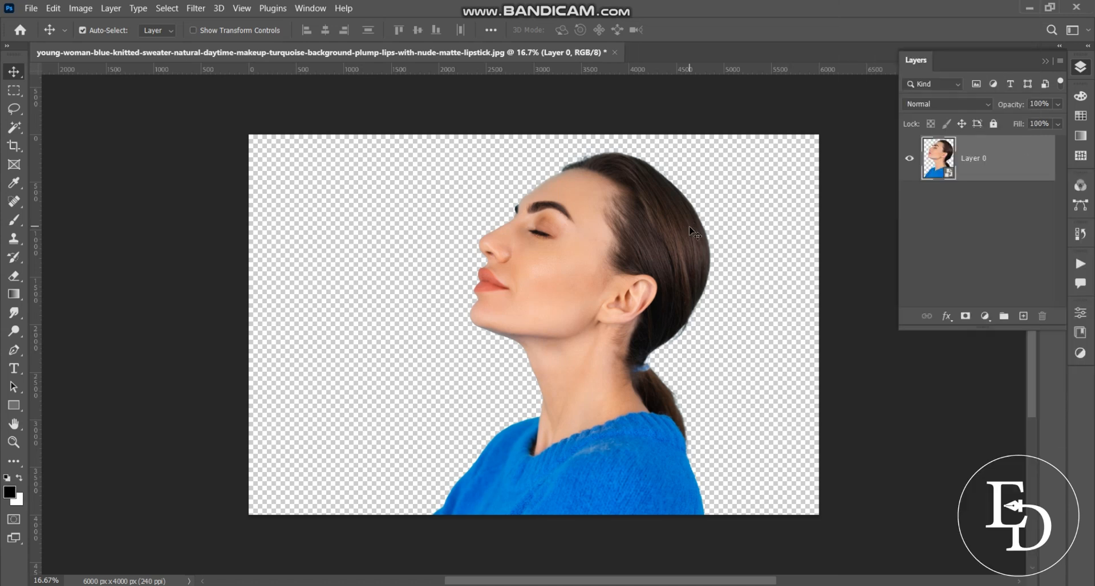
Move the woman left and down, then add an empty Layer 1 beneath her
{"action": "left_click_drag", "start_coordinate": [616, 298], "coordinate": [576, 302]}
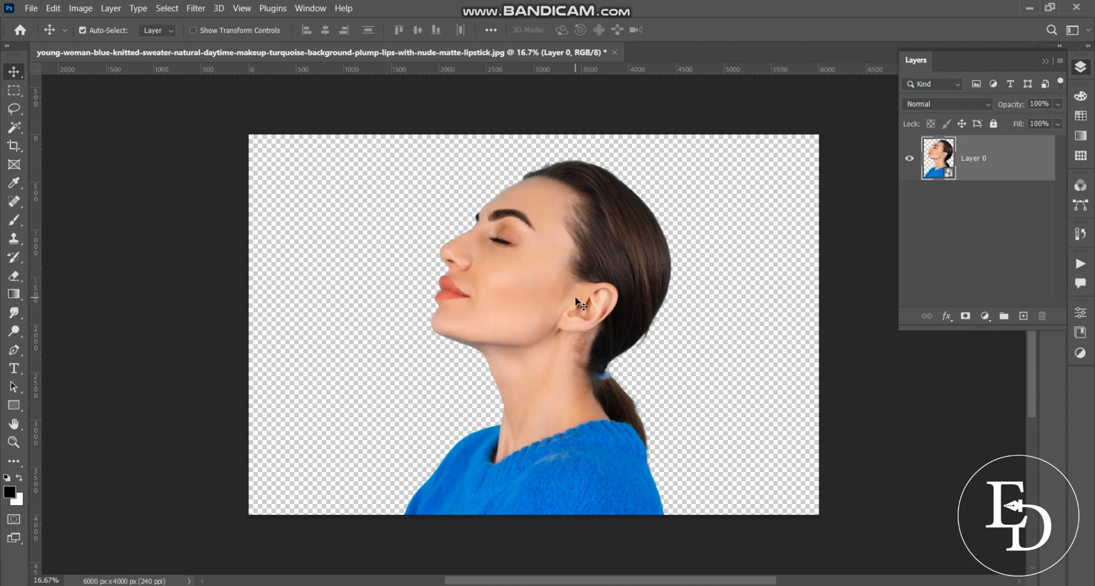
{"action": "left_click", "coordinate": [1024, 317]}
{"action": "left_click_drag", "start_coordinate": [986, 163], "coordinate": [991, 228]}
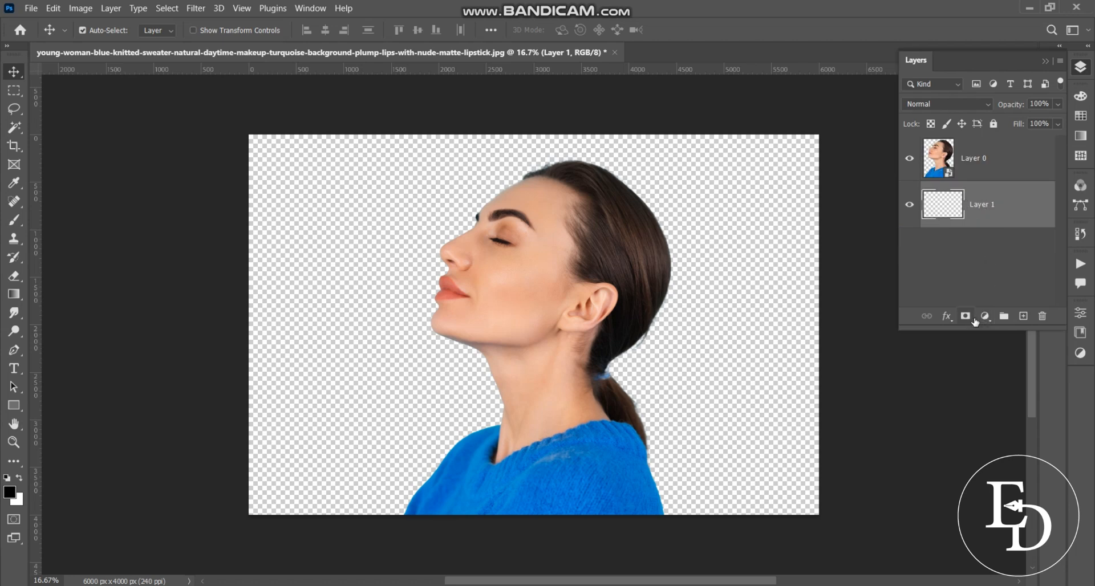
Add a white (#ffffff) Solid Color fill layer behind the woman, then select Layer 0
{"action": "left_click", "coordinate": [985, 318]}
{"action": "left_click", "coordinate": [1005, 332]}
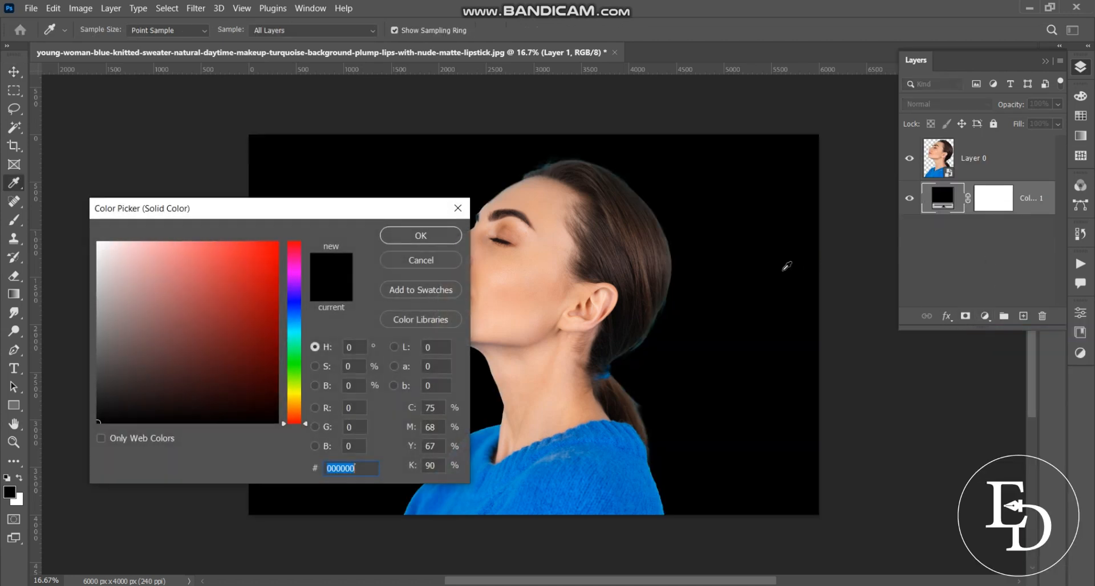
{"action": "left_click_drag", "start_coordinate": [99, 358], "coordinate": [94, 222]}
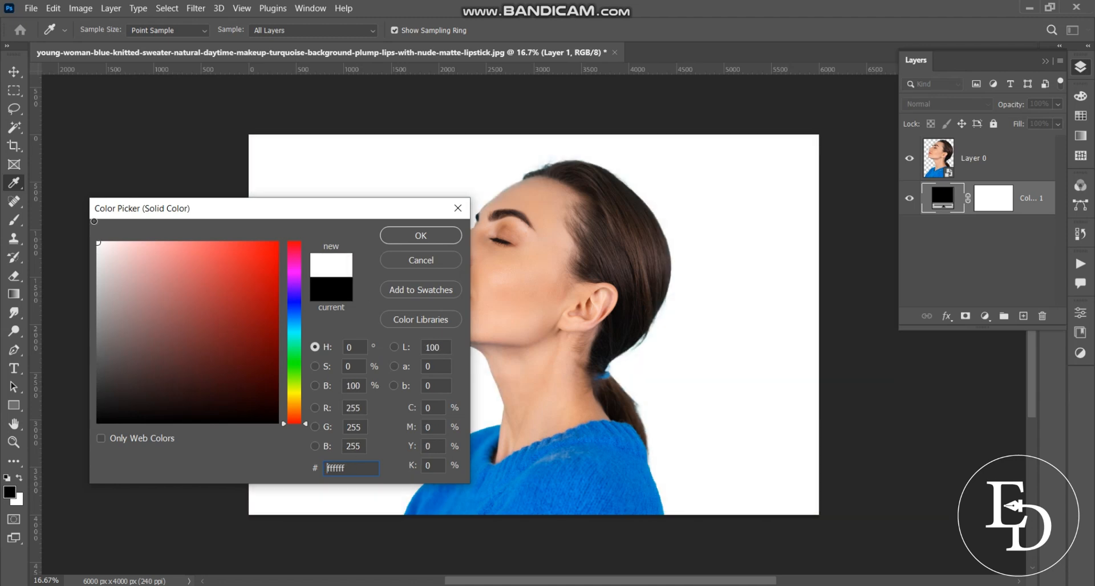
{"action": "left_click", "coordinate": [408, 235]}
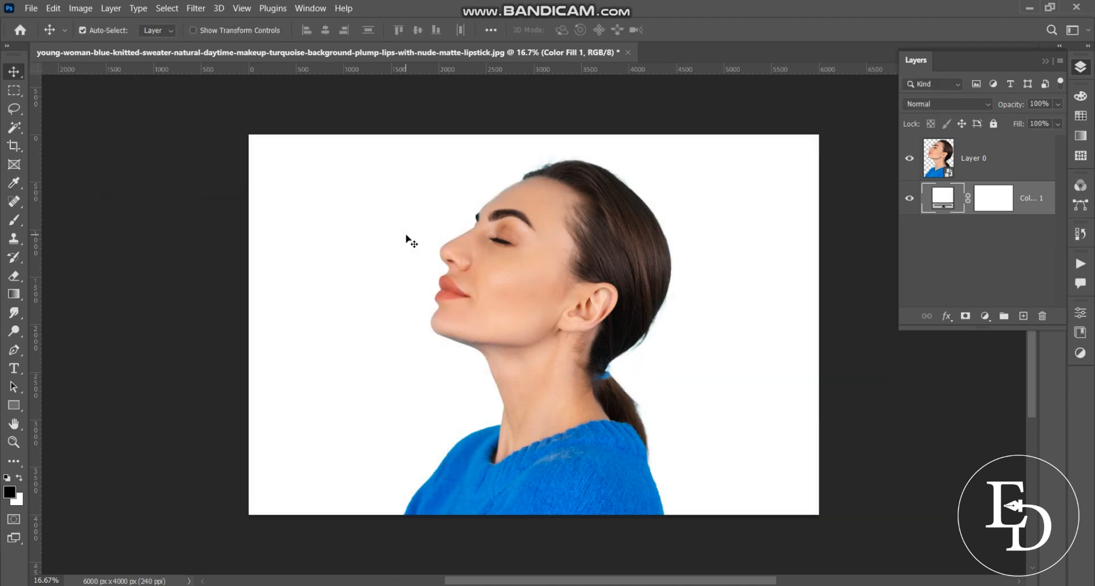
{"action": "left_click", "coordinate": [997, 169]}
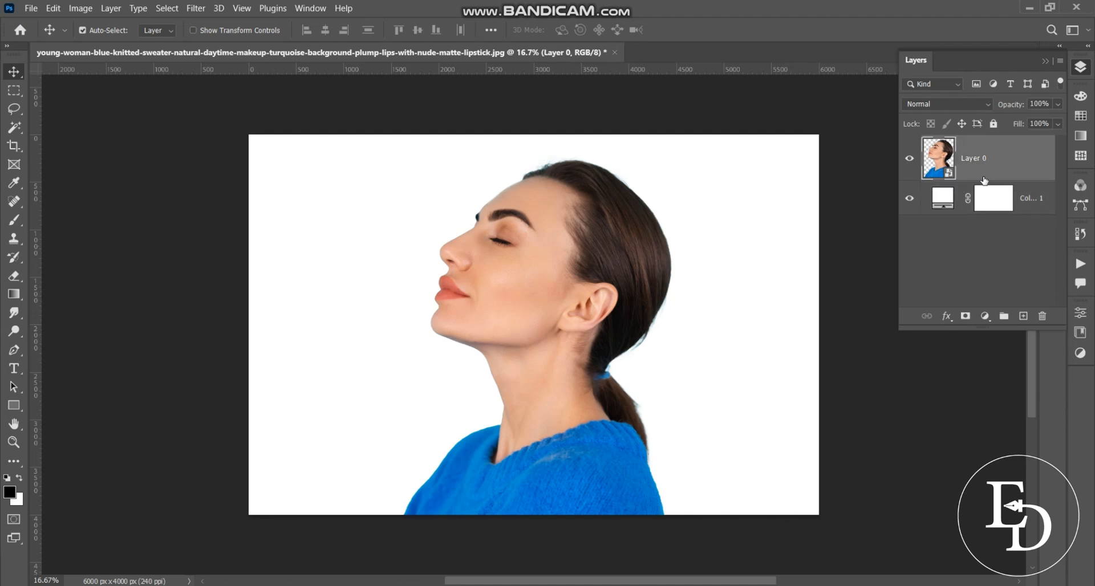
Add a Black & White adjustment using the Maximum Black preset, then add a Levels adjustment layer
{"action": "left_click", "coordinate": [983, 320]}
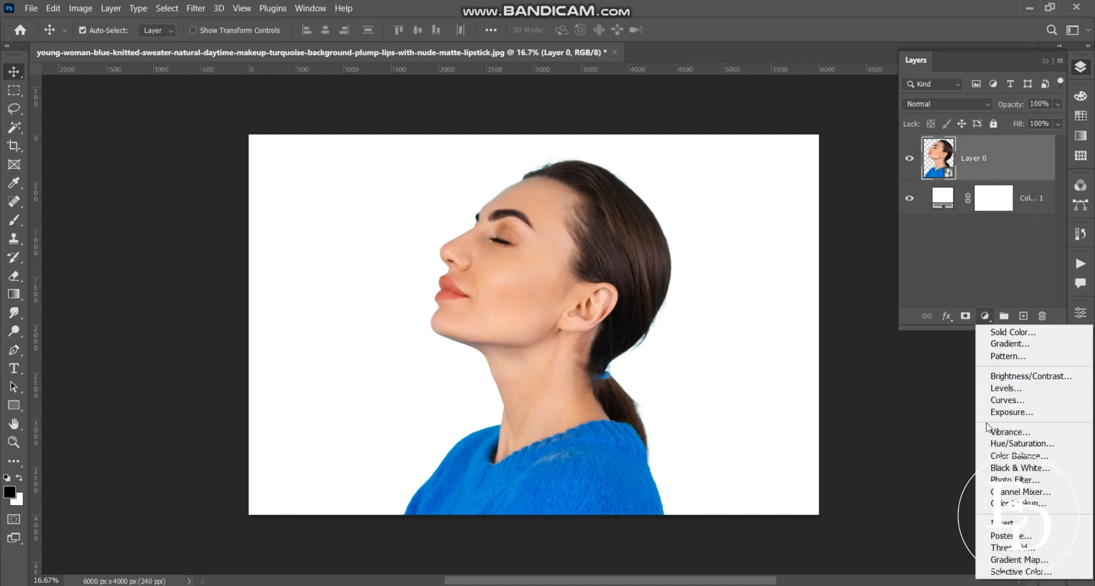
{"action": "left_click", "coordinate": [989, 467]}
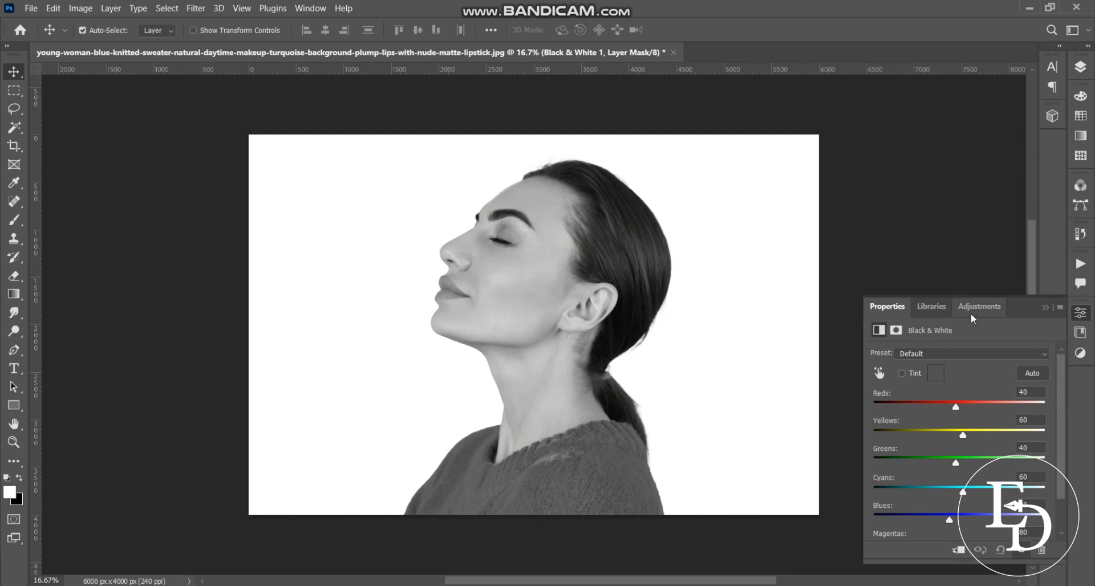
{"action": "left_click", "coordinate": [929, 349]}
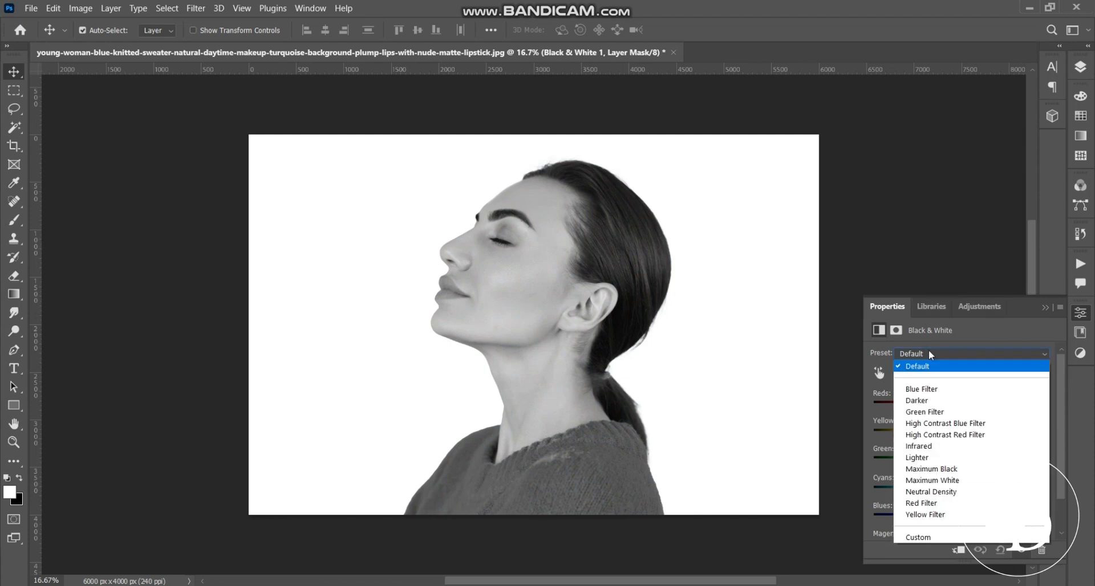
{"action": "left_click", "coordinate": [936, 473]}
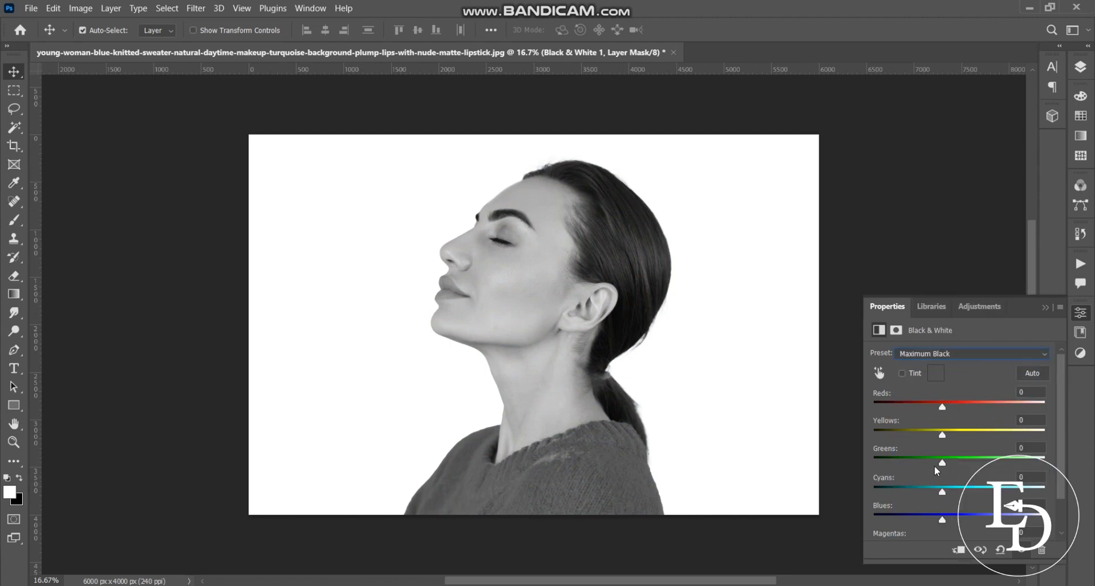
{"action": "left_click", "coordinate": [974, 305]}
{"action": "left_click", "coordinate": [976, 340]}
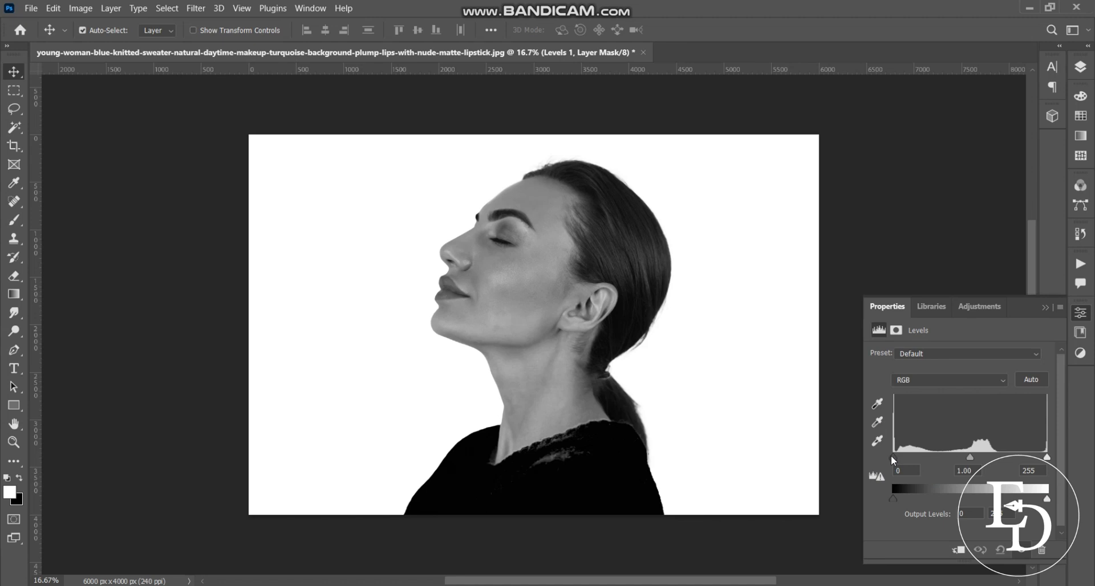
Set the Levels input sliders to black 68, midtones 1.36 and white 225
{"action": "left_click_drag", "start_coordinate": [891, 456], "coordinate": [967, 459]}
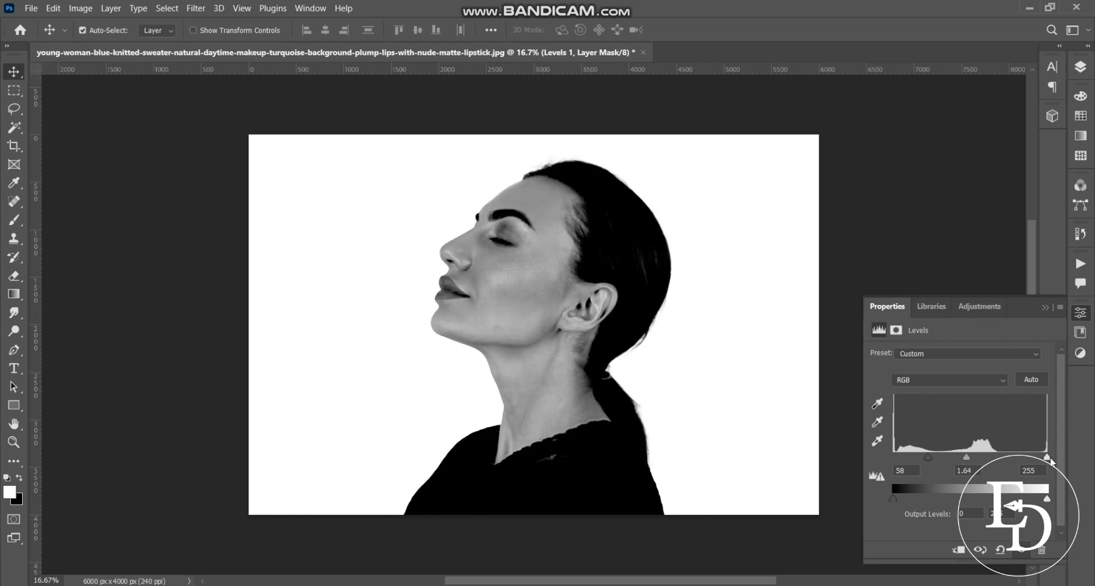
{"action": "left_click_drag", "start_coordinate": [1047, 457], "coordinate": [1027, 459]}
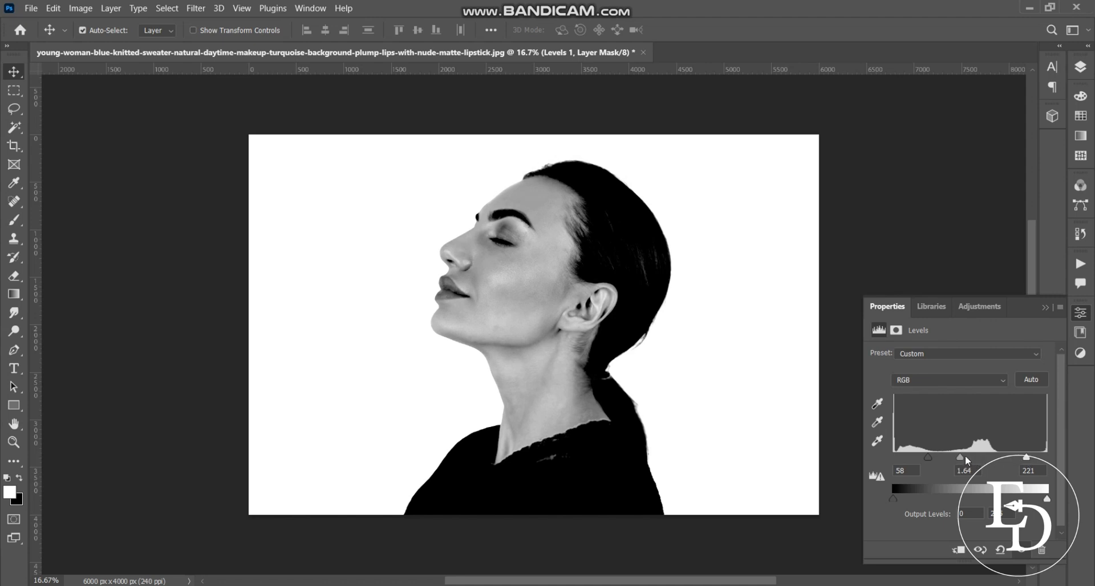
{"action": "left_click_drag", "start_coordinate": [963, 456], "coordinate": [934, 455]}
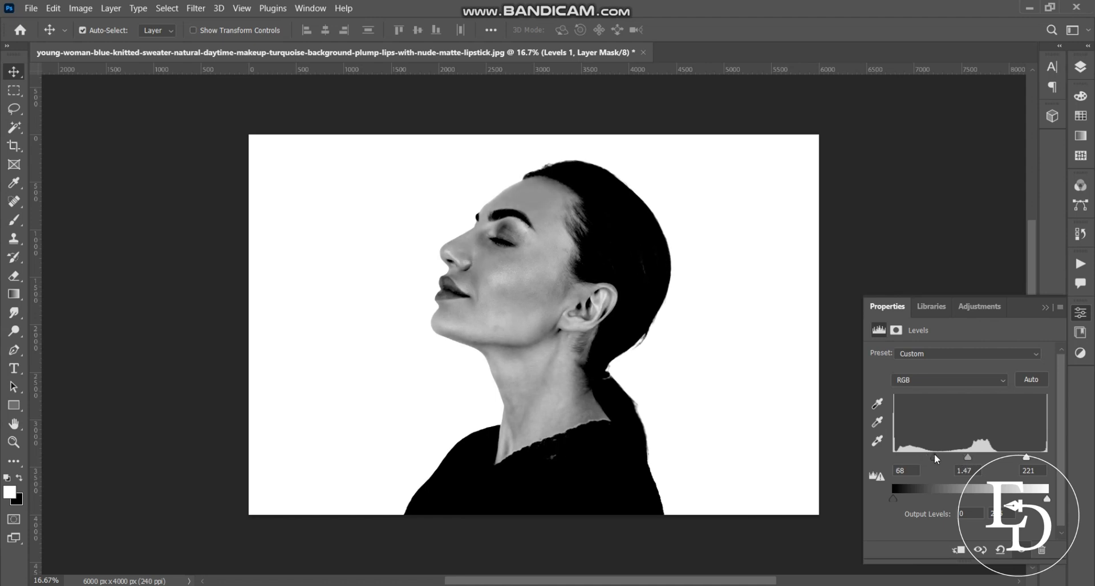
{"action": "left_click_drag", "start_coordinate": [1026, 457], "coordinate": [1020, 457]}
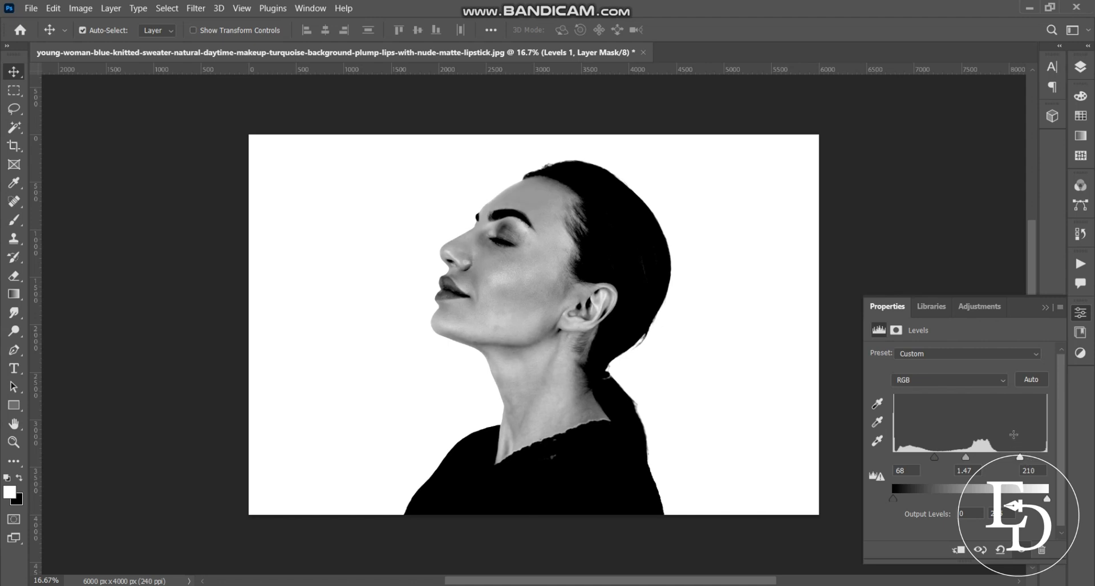
{"action": "left_click_drag", "start_coordinate": [1021, 457], "coordinate": [1023, 457]}
{"action": "mouse_move", "coordinate": [966, 458]}
{"action": "left_mouse_down"}
{"action": "mouse_move", "coordinate": [989, 459]}
{"action": "mouse_move", "coordinate": [970, 459]}
{"action": "left_mouse_up"}
{"action": "left_click_drag", "start_coordinate": [1021, 458], "coordinate": [1031, 460]}
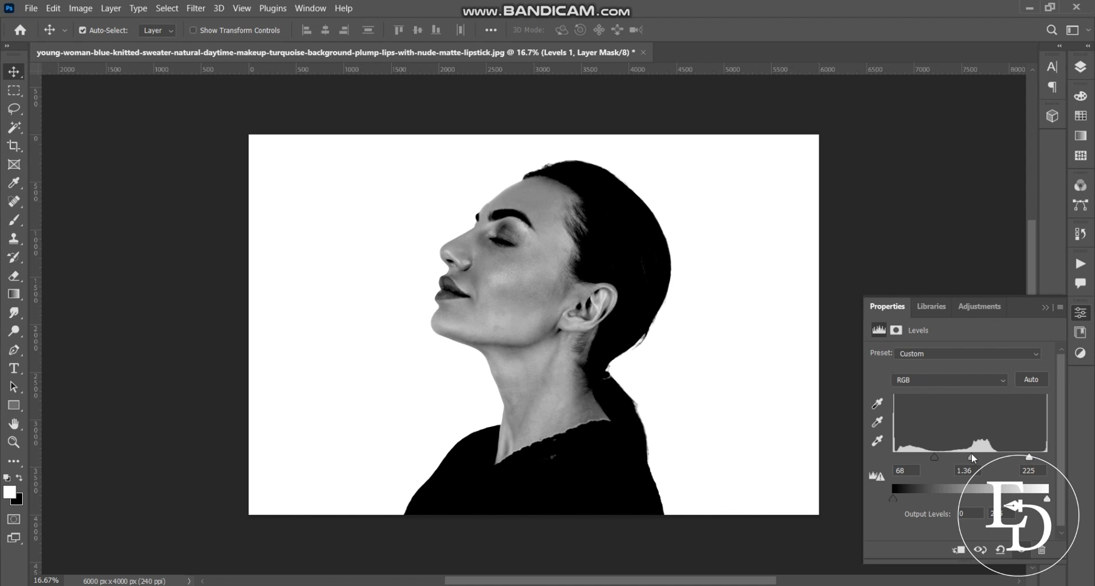
{"action": "left_click", "coordinate": [1046, 308]}
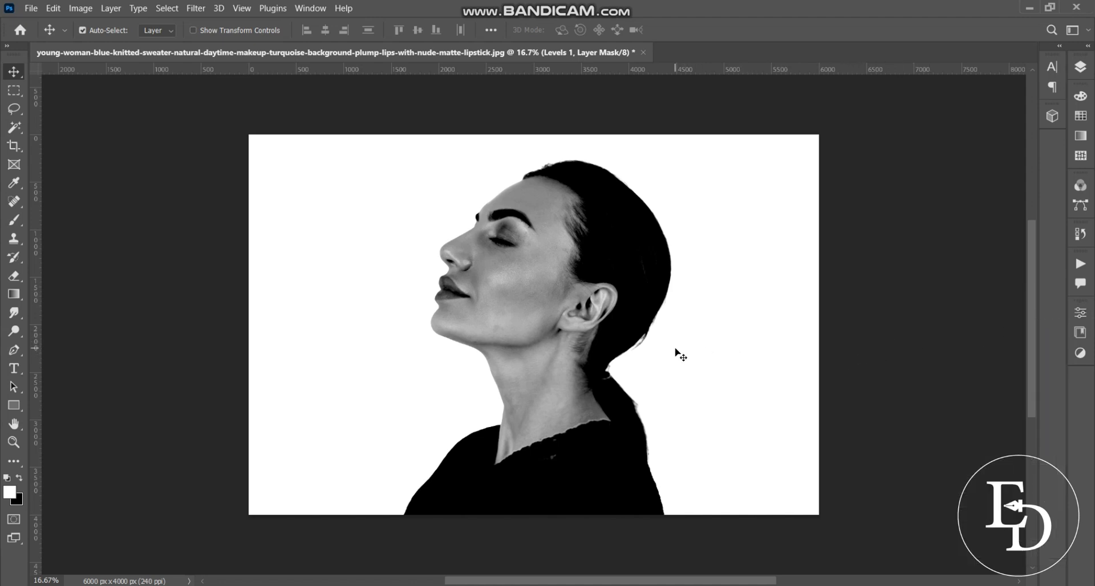
Show the Layers panel and save the document as 1.psd
{"action": "left_click", "coordinate": [1080, 67]}
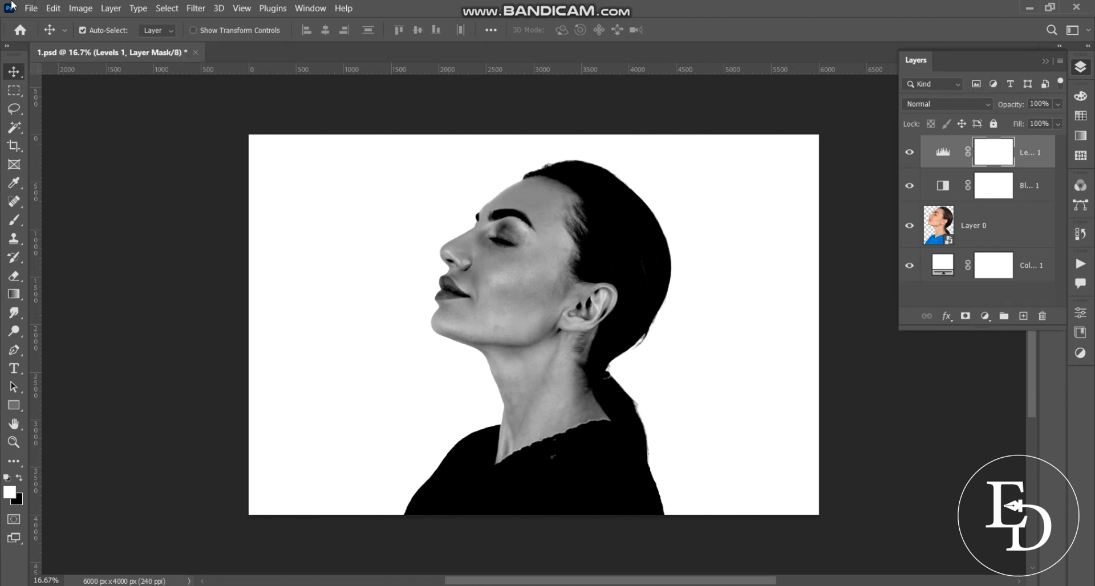
{"action": "left_click", "coordinate": [31, 8]}
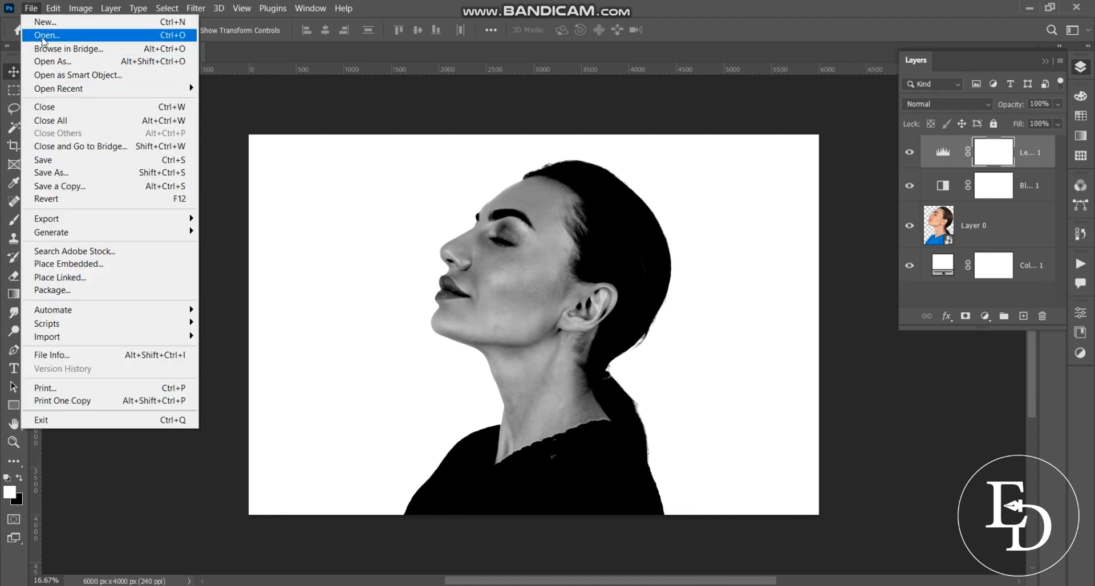
Place the 6764 tree silhouette image into the document as an embedded layer
{"action": "left_click", "coordinate": [60, 268]}
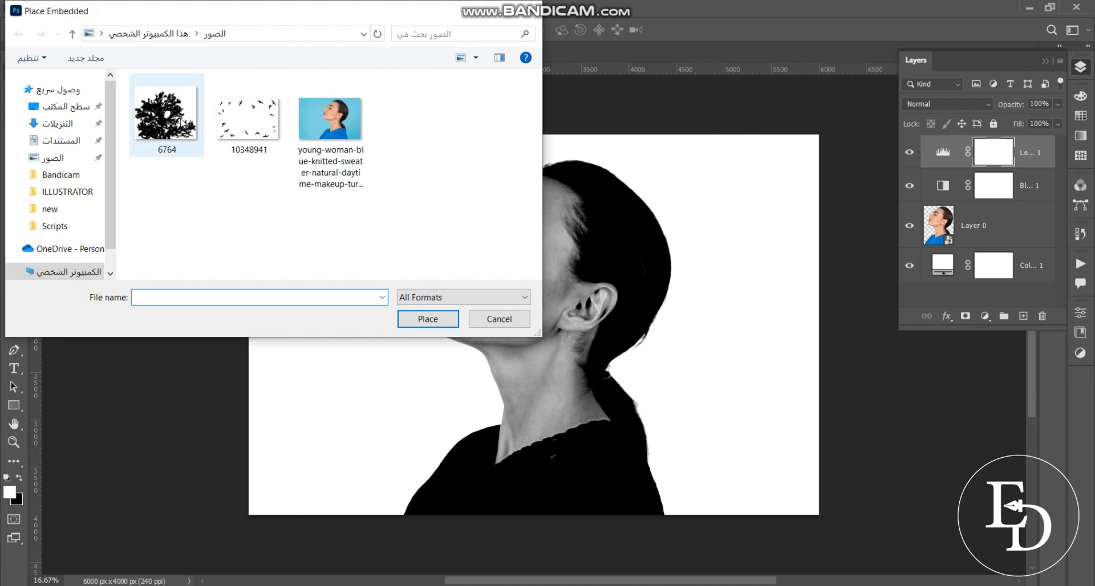
{"action": "left_click", "coordinate": [181, 121]}
{"action": "left_click", "coordinate": [417, 317]}
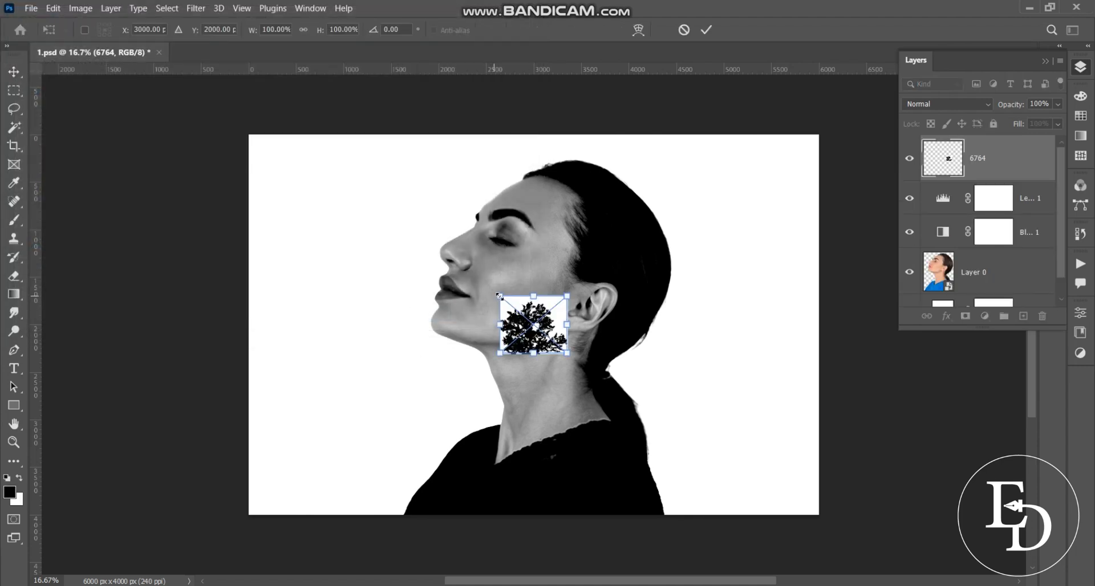
Enlarge the tree down to the canvas bottom and centre it horizontally at X 3222
{"action": "left_click_drag", "start_coordinate": [500, 297], "coordinate": [507, 265]}
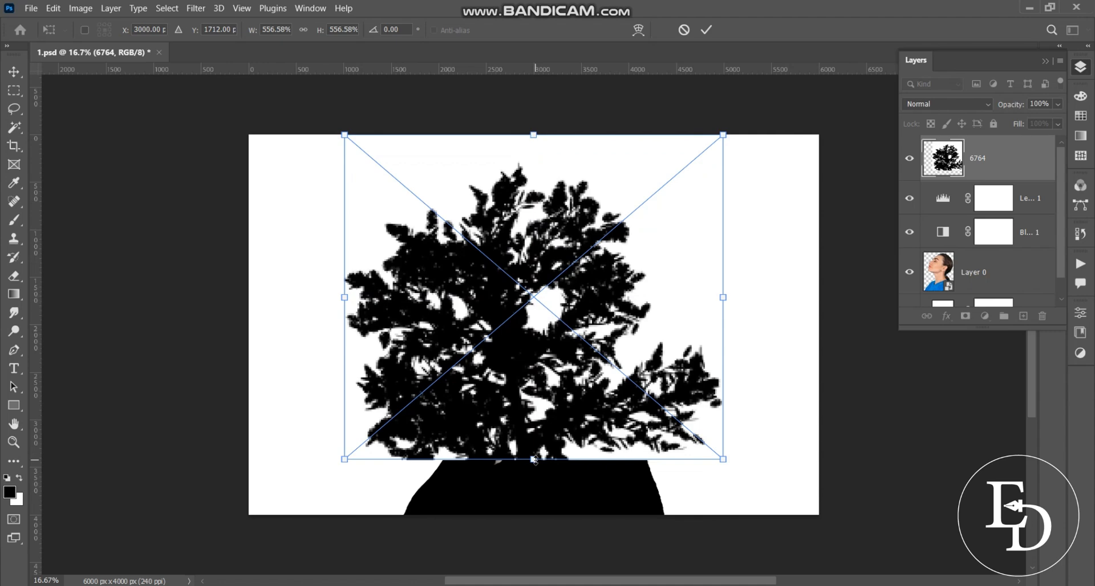
{"action": "left_click_drag", "start_coordinate": [536, 460], "coordinate": [555, 513]}
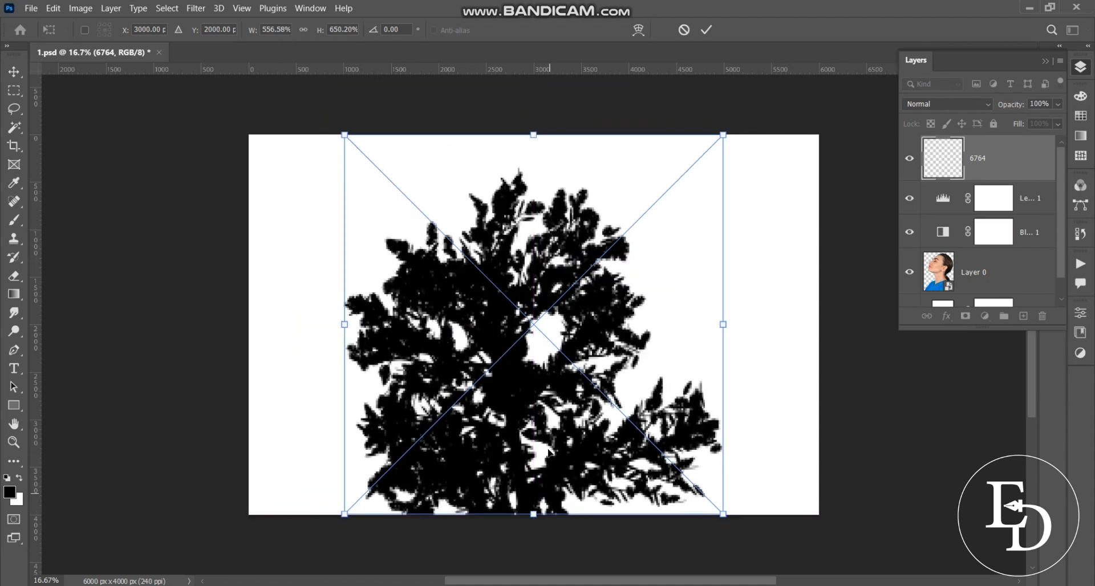
{"action": "left_click_drag", "start_coordinate": [531, 414], "coordinate": [550, 411]}
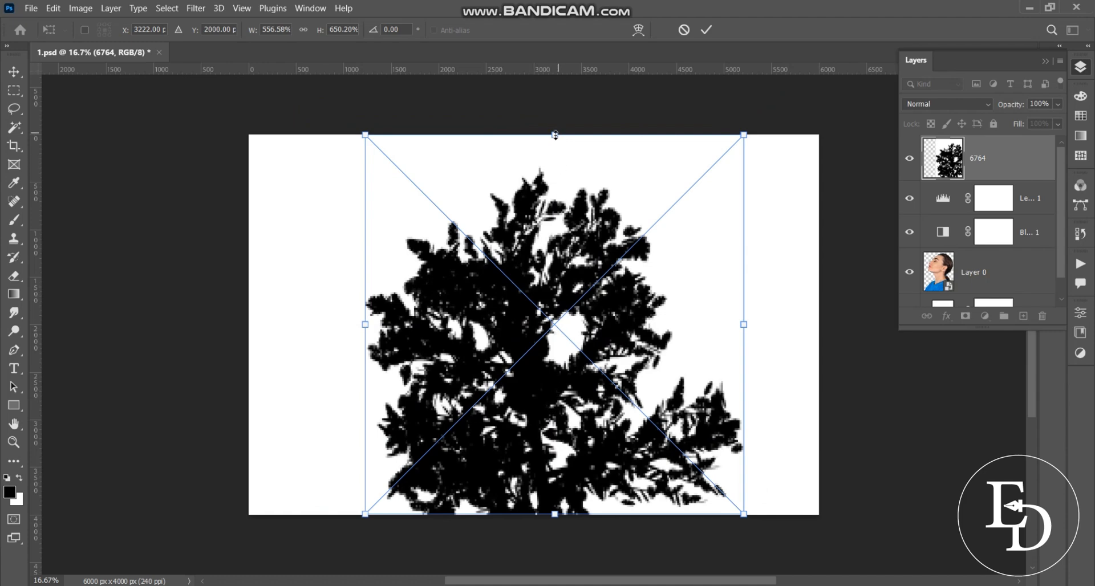
Set the tree layer 6764's opacity to 50%
{"action": "left_click", "coordinate": [1040, 103]}
{"action": "type", "text": "50"}
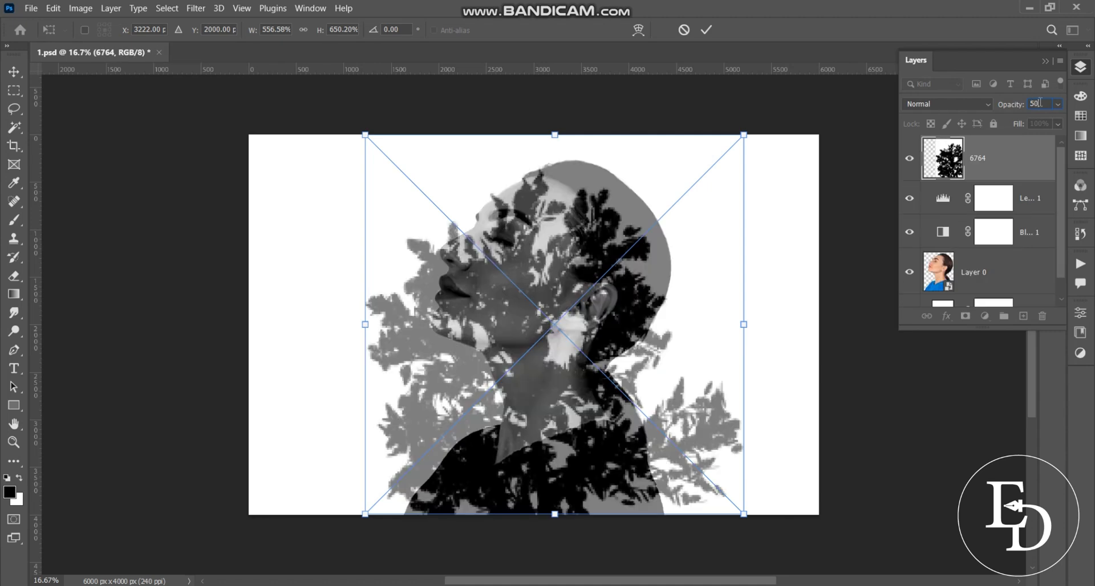
{"action": "left_click", "coordinate": [555, 135]}
Scale the tree to 603.26% by 727.24%, shift it right, and commit the transform
{"action": "left_click_drag", "start_coordinate": [555, 133], "coordinate": [556, 119]}
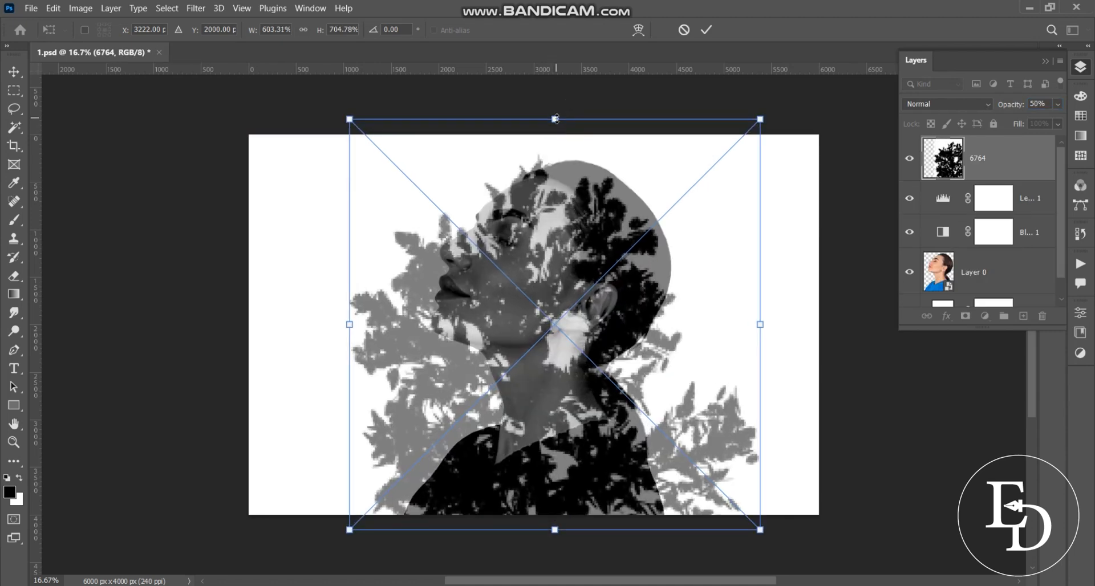
{"action": "left_click_drag", "start_coordinate": [547, 325], "coordinate": [606, 297]}
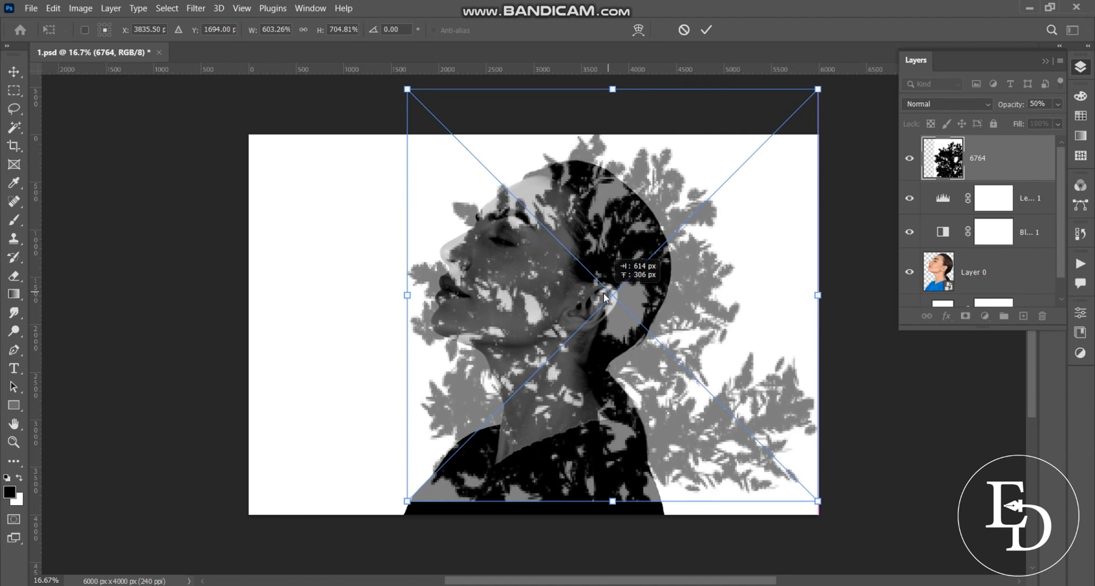
{"action": "left_click_drag", "start_coordinate": [613, 502], "coordinate": [618, 512]}
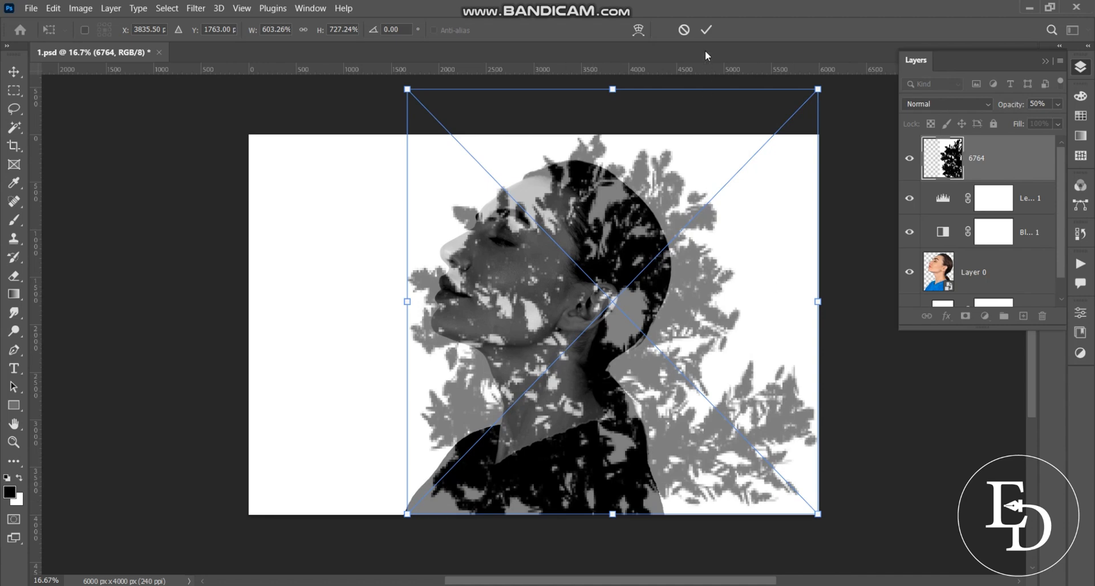
{"action": "left_click", "coordinate": [707, 29]}
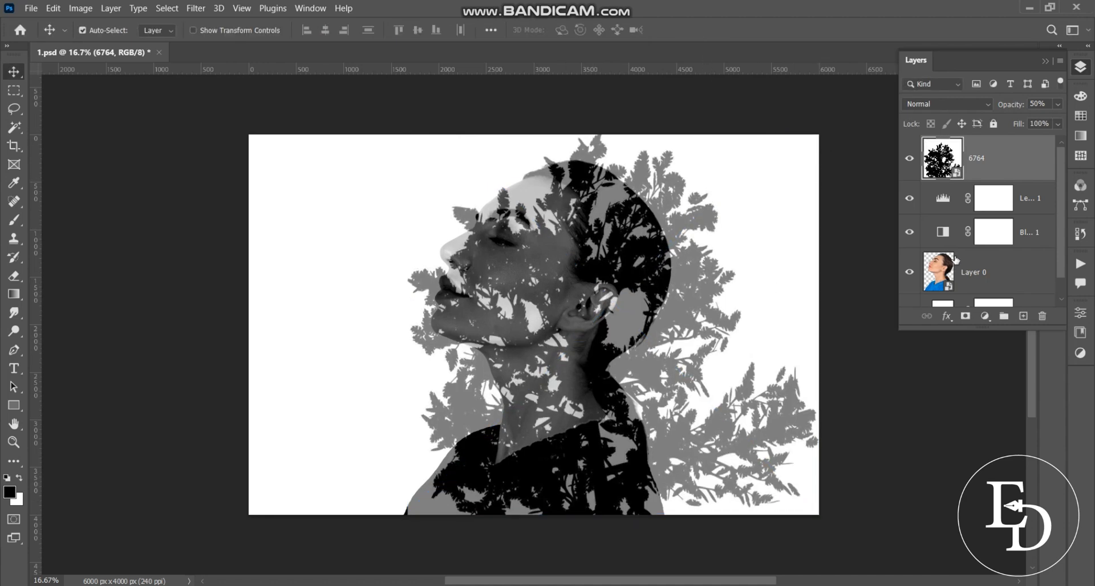
Reposition the tree foliage on the canvas with the Move tool
{"action": "left_click", "coordinate": [946, 280]}
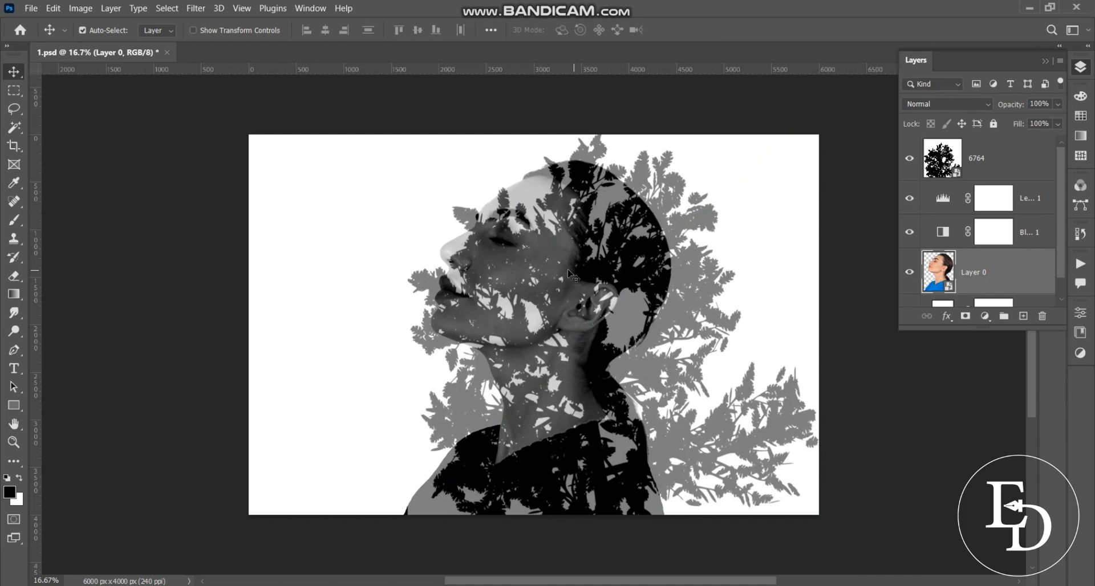
{"action": "mouse_move", "coordinate": [569, 273]}
{"action": "left_mouse_down"}
{"action": "mouse_move", "coordinate": [553, 285]}
{"action": "mouse_move", "coordinate": [554, 272]}
{"action": "left_mouse_up"}
{"action": "left_click", "coordinate": [996, 273]}
{"action": "left_click_drag", "start_coordinate": [420, 517], "coordinate": [421, 507]}
Scale the portrait Layer 0 down to about 90% and make it slightly taller
{"action": "left_click", "coordinate": [936, 280]}
{"action": "key", "text": "ctrl+t"}
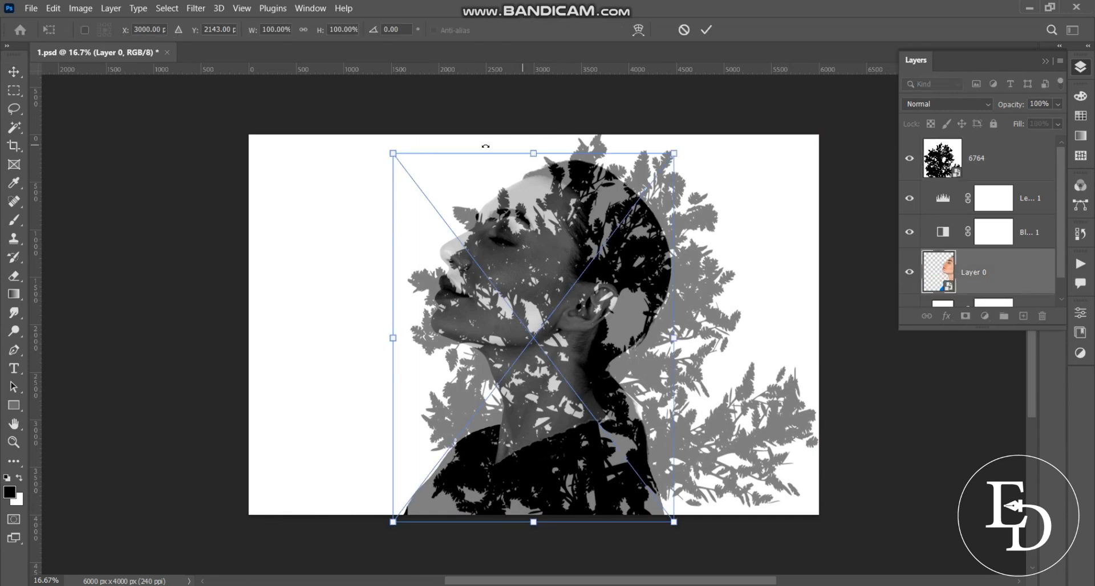
{"action": "left_click_drag", "start_coordinate": [393, 153], "coordinate": [408, 178]}
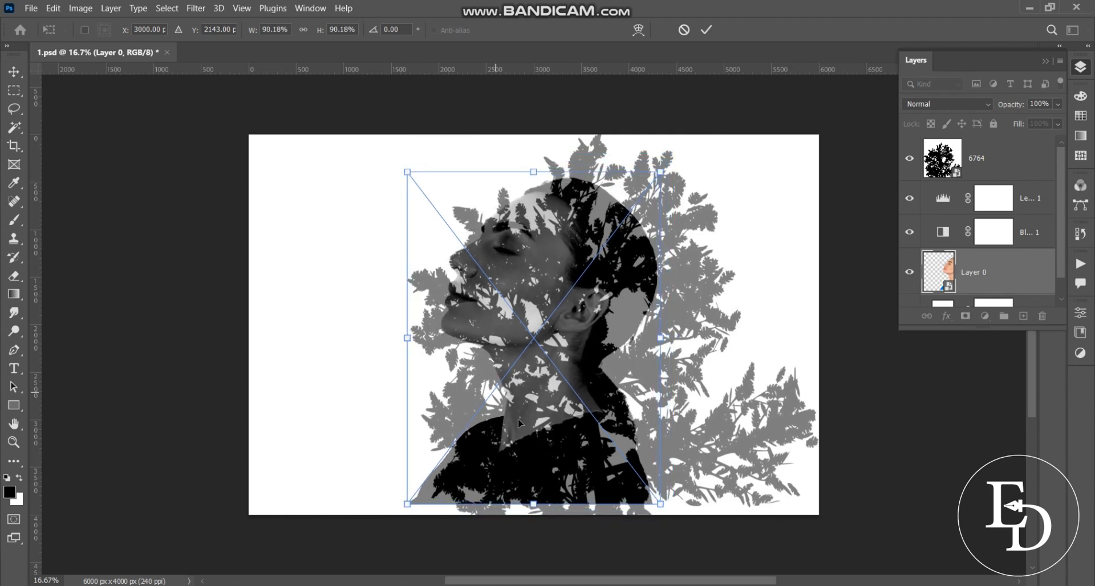
{"action": "left_click_drag", "start_coordinate": [535, 504], "coordinate": [536, 513]}
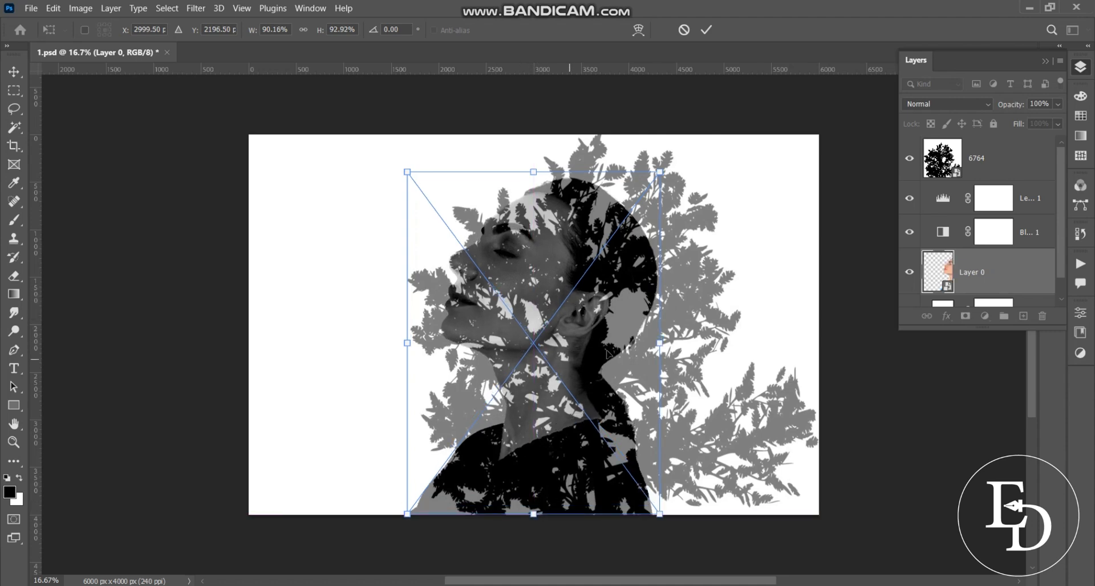
{"action": "left_click", "coordinate": [1005, 166]}
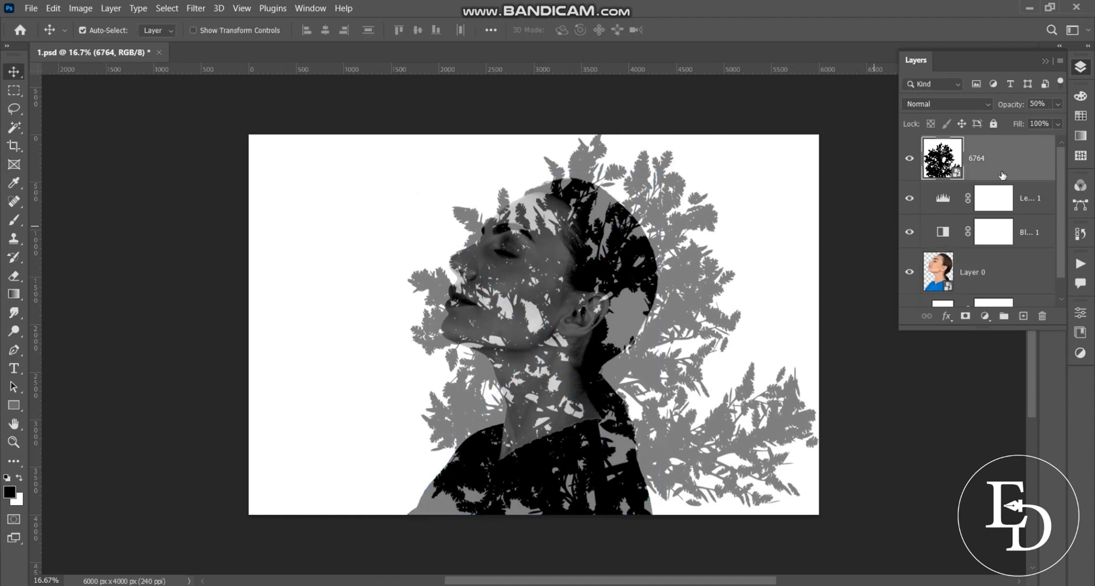
Shift the tree left and down, then move the portrait 318 px left
{"action": "left_click_drag", "start_coordinate": [670, 326], "coordinate": [649, 329]}
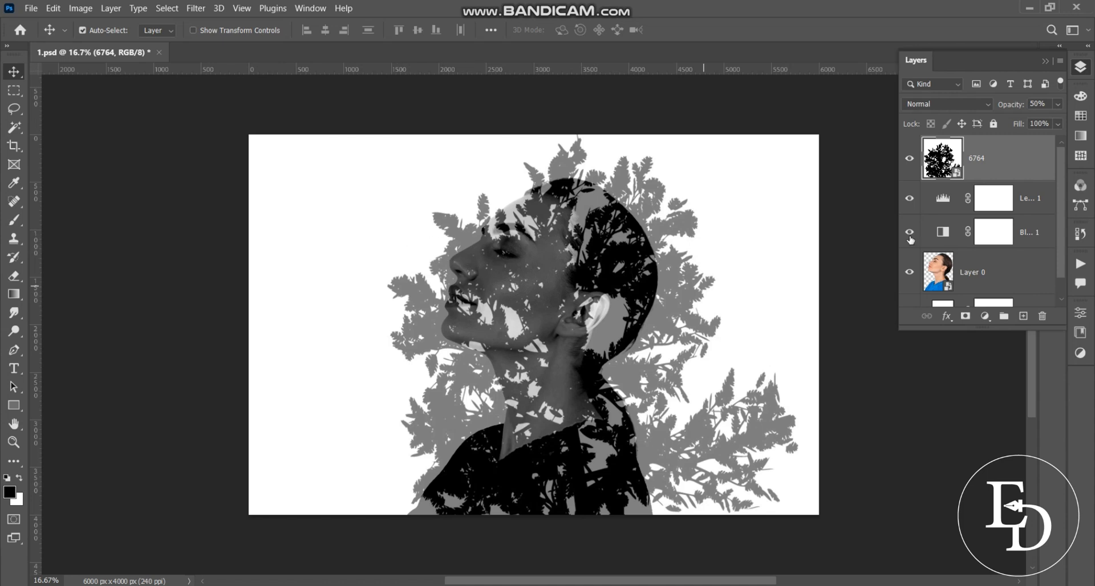
{"action": "left_click", "coordinate": [976, 290]}
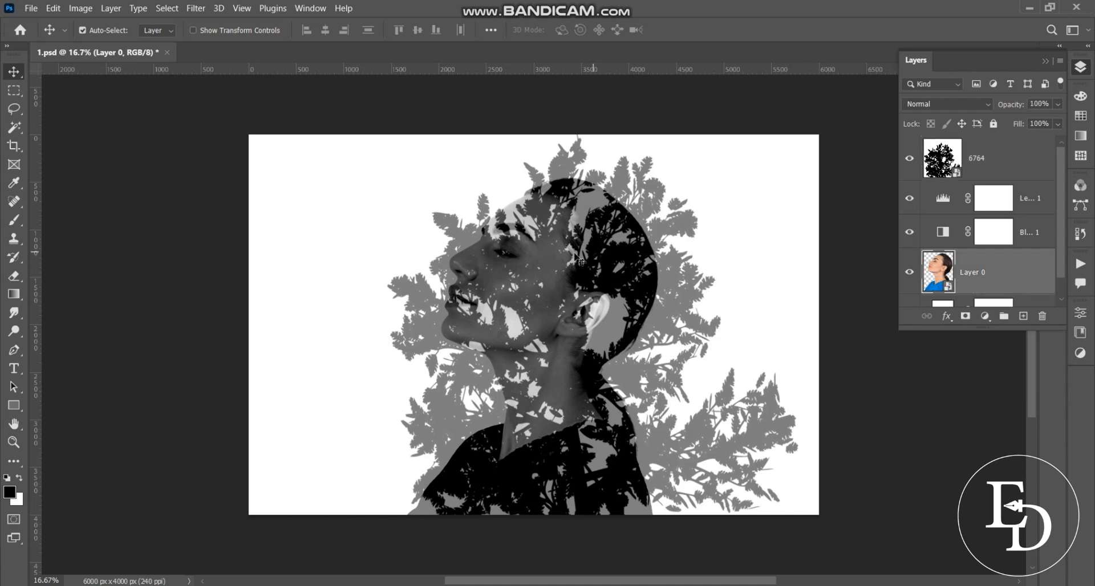
{"action": "key", "text": "ctrl+t"}
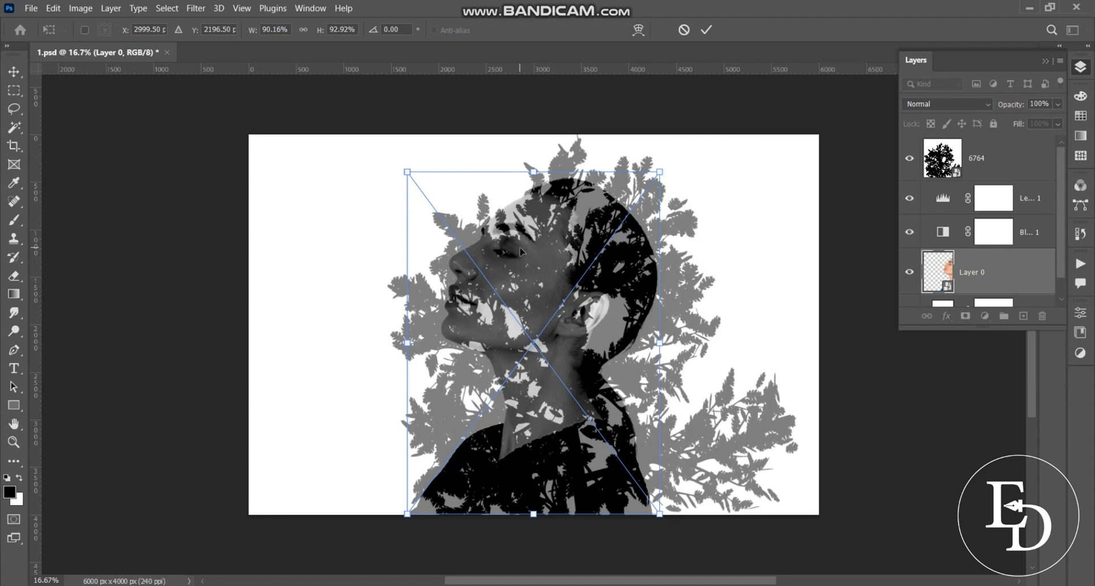
{"action": "left_click_drag", "start_coordinate": [521, 249], "coordinate": [495, 248]}
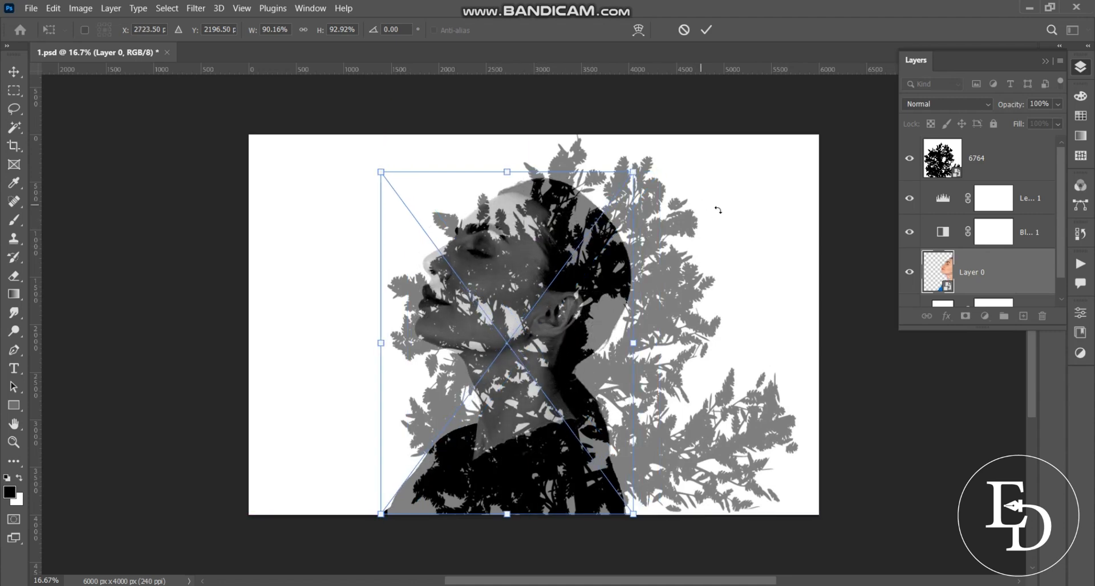
{"action": "left_click", "coordinate": [706, 29]}
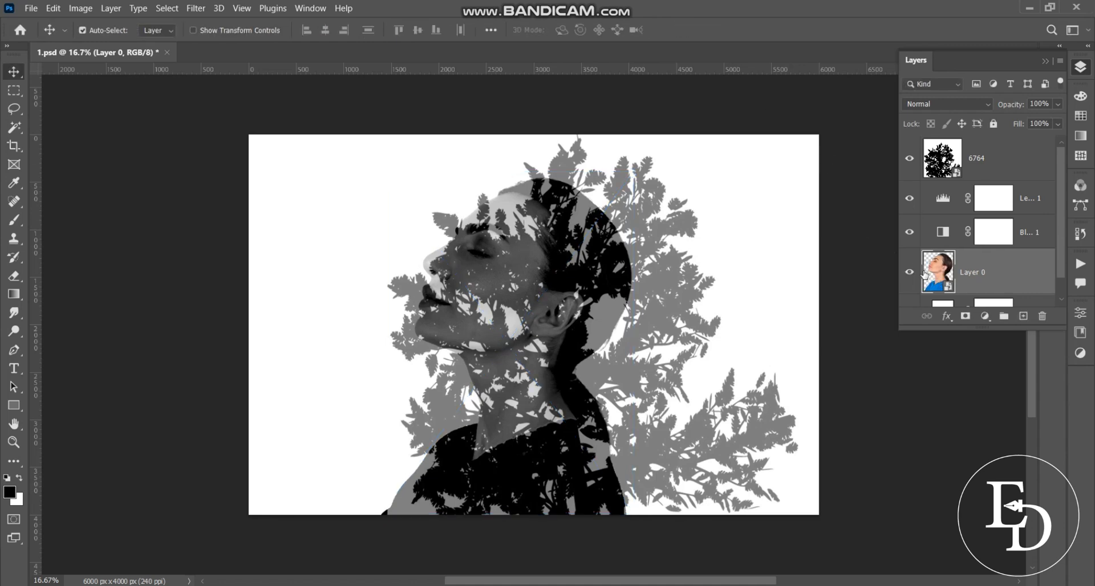
Lower the portrait's top edge and nudge it right, committing at 90.16% by 90.60%
{"action": "key", "text": "ctrl+t"}
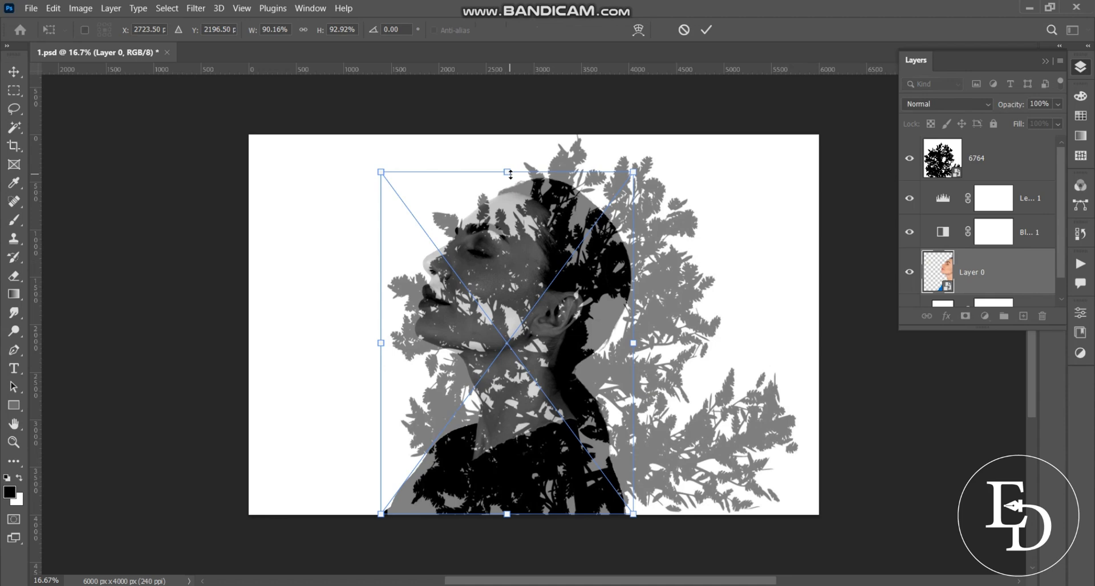
{"action": "left_click_drag", "start_coordinate": [511, 174], "coordinate": [511, 187]}
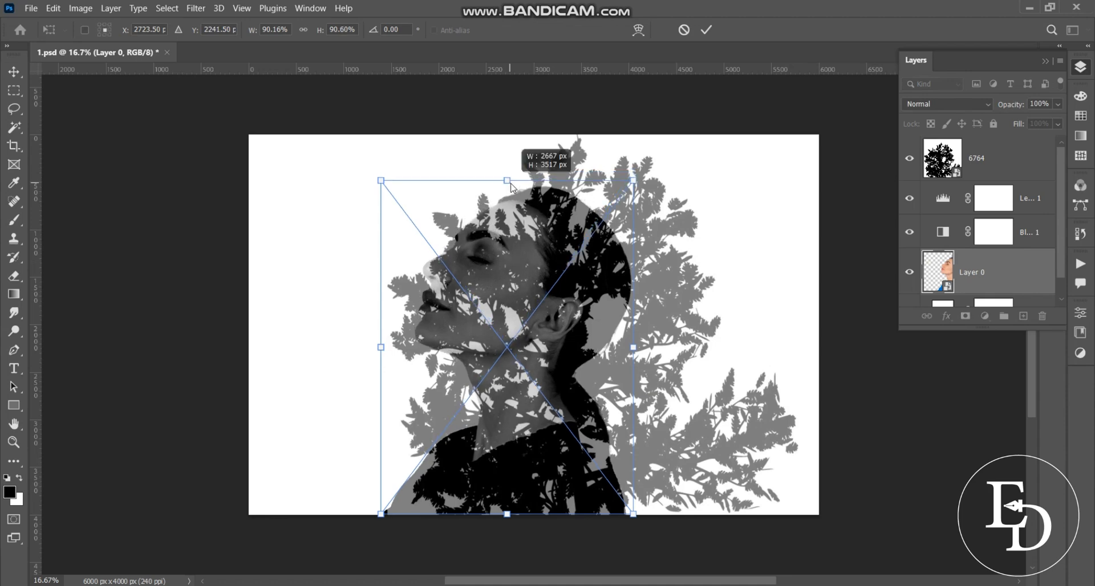
{"action": "left_click_drag", "start_coordinate": [521, 252], "coordinate": [536, 251]}
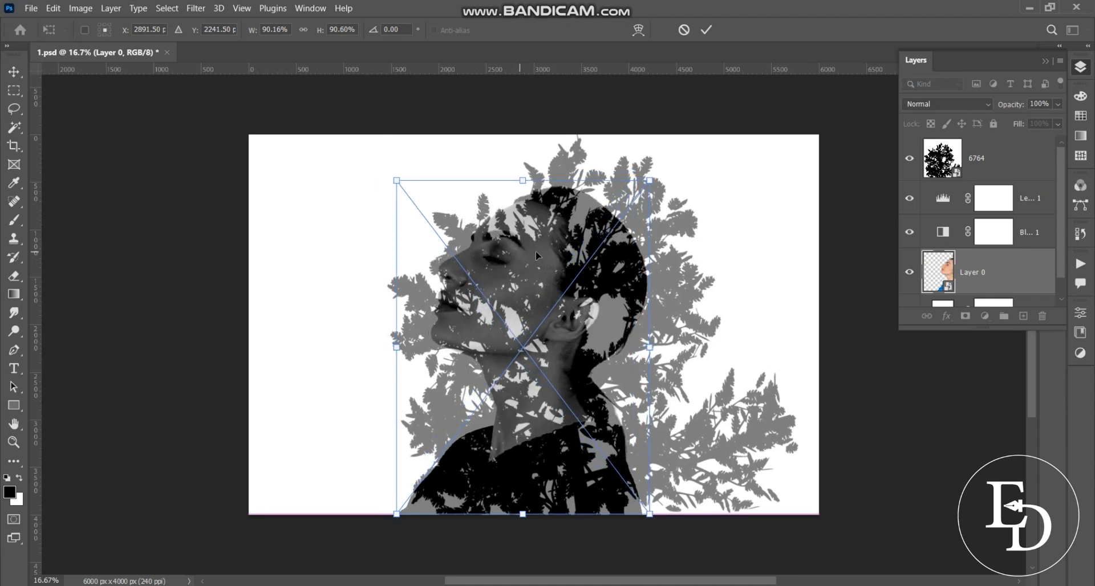
{"action": "left_click", "coordinate": [706, 30]}
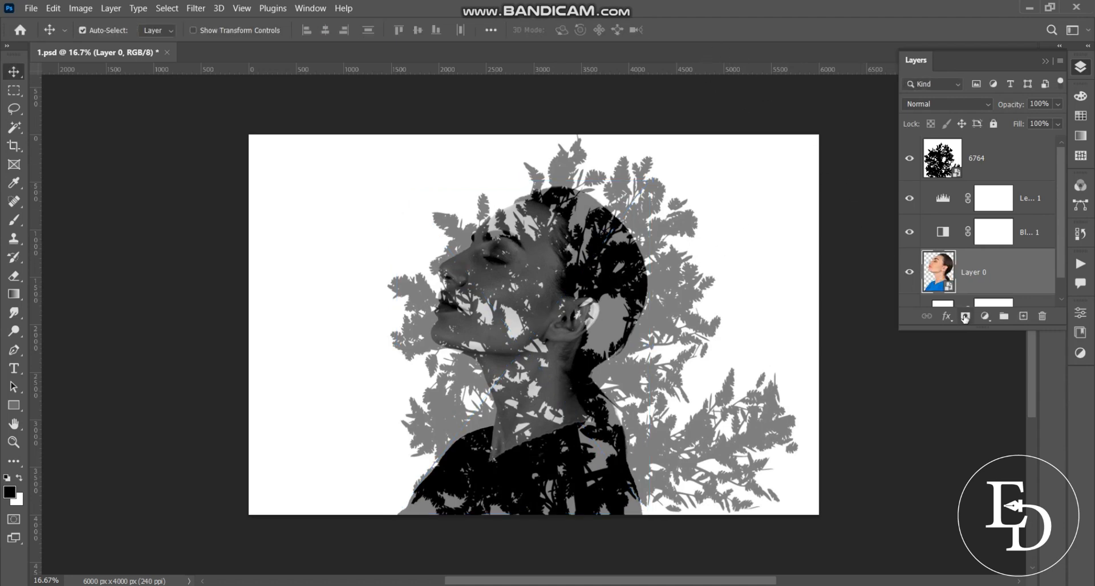
Load the woman's outline from Layer 0 and use it as a mask on tree layer 6764
{"action": "right_click", "coordinate": [948, 276]}
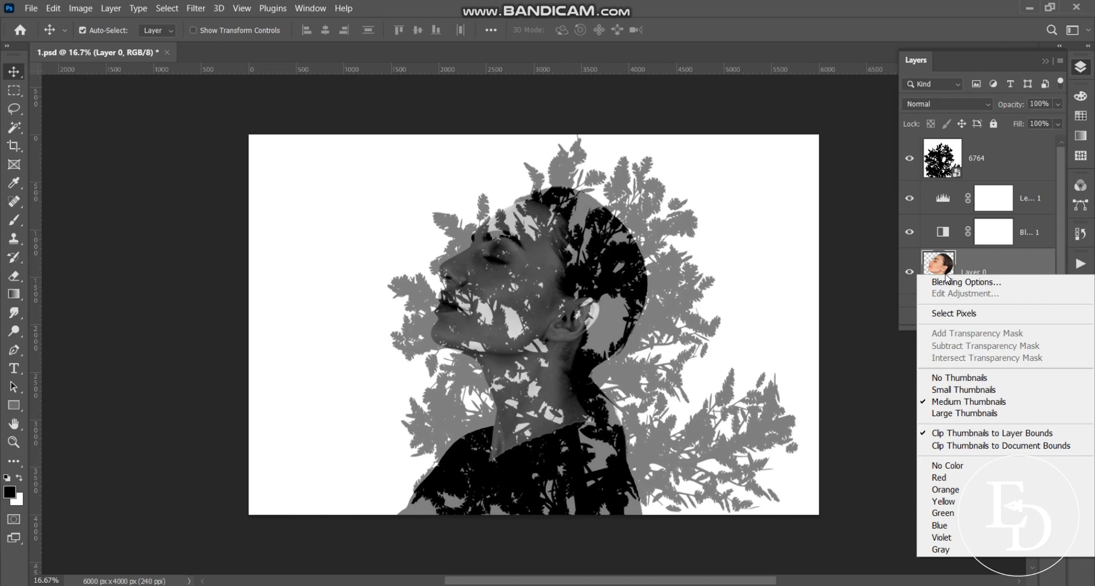
{"action": "left_click", "coordinate": [954, 314]}
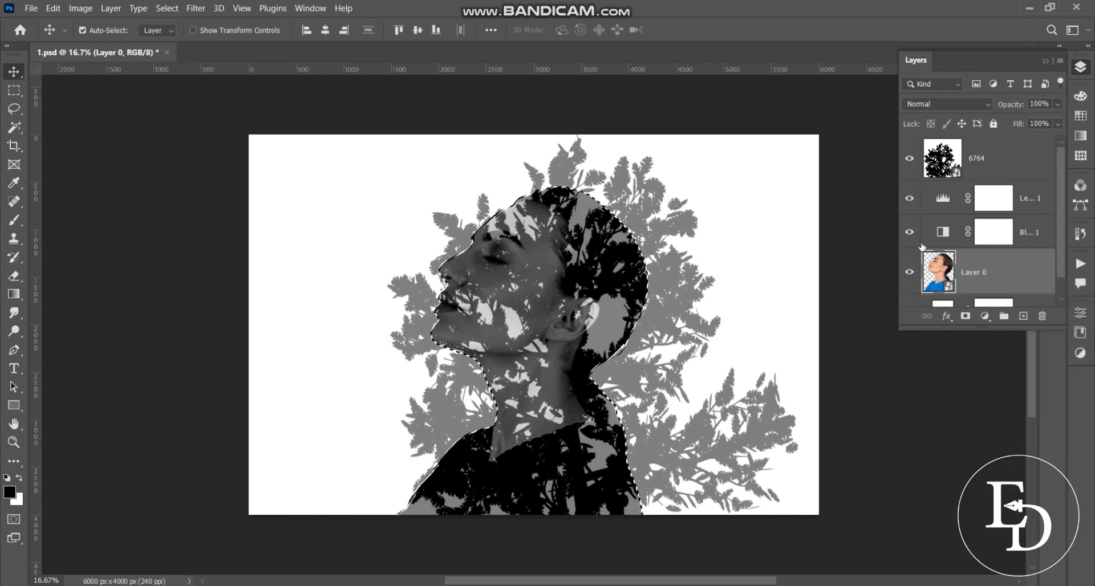
{"action": "left_click", "coordinate": [974, 159]}
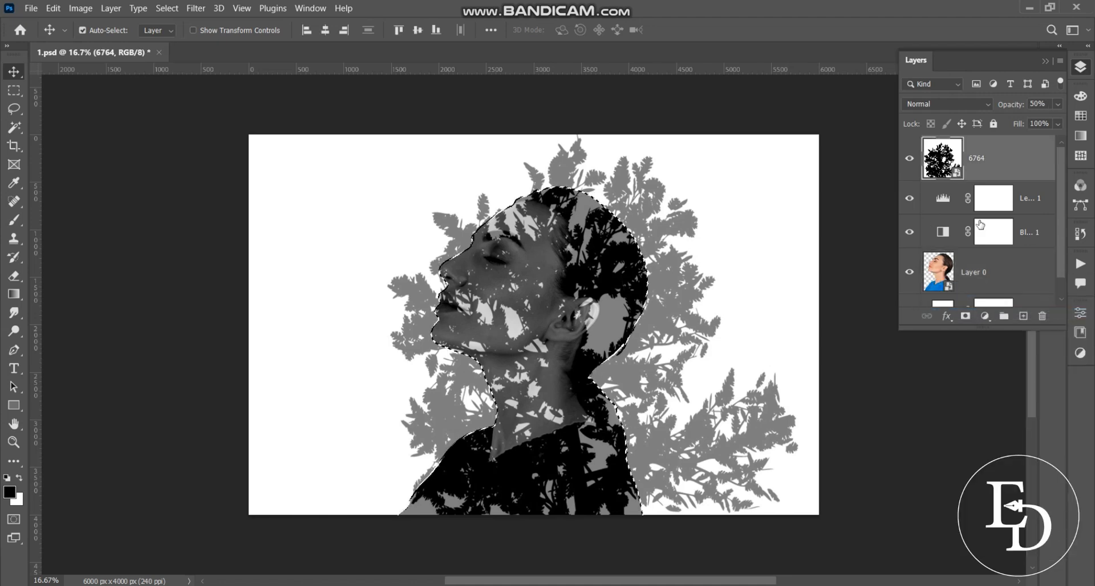
{"action": "left_click", "coordinate": [966, 318]}
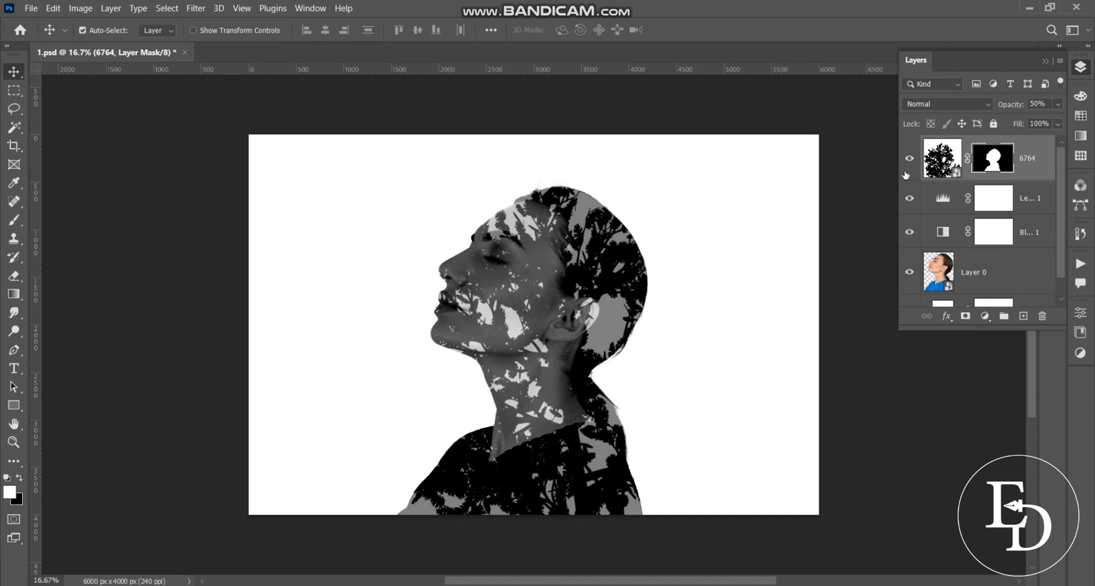
Paint black at 50% brush opacity on the tree mask to reveal the closed eye, eyebrow and lips
{"action": "scroll", "coordinate": [457, 160], "scroll_direction": "up", "scroll_amount": 1}
{"action": "left_click", "coordinate": [13, 219]}
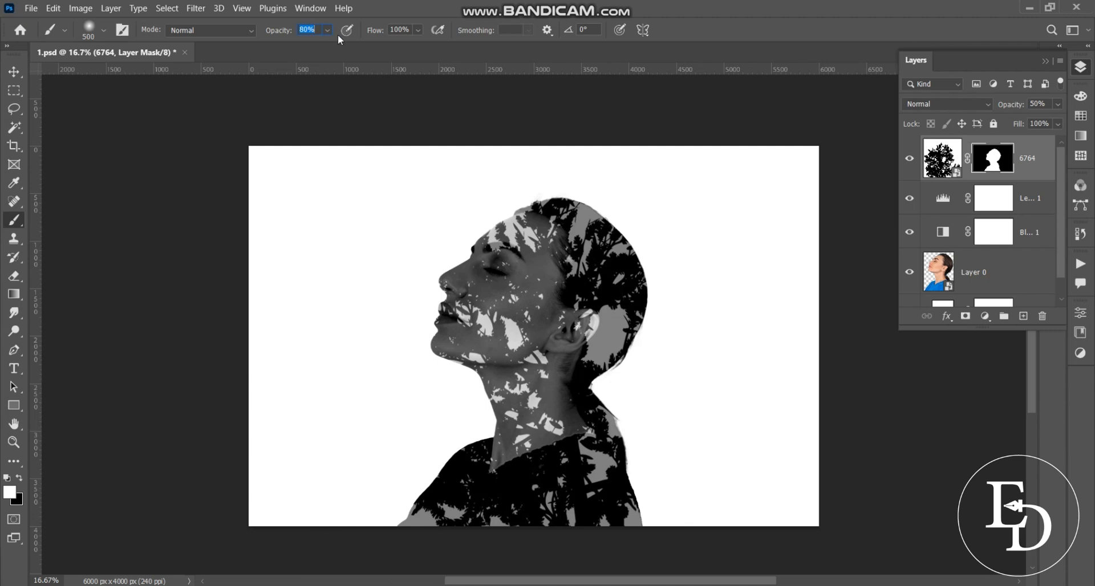
{"action": "key", "text": "Return"}
{"action": "left_click", "coordinate": [19, 478]}
{"action": "left_click", "coordinate": [501, 267]}
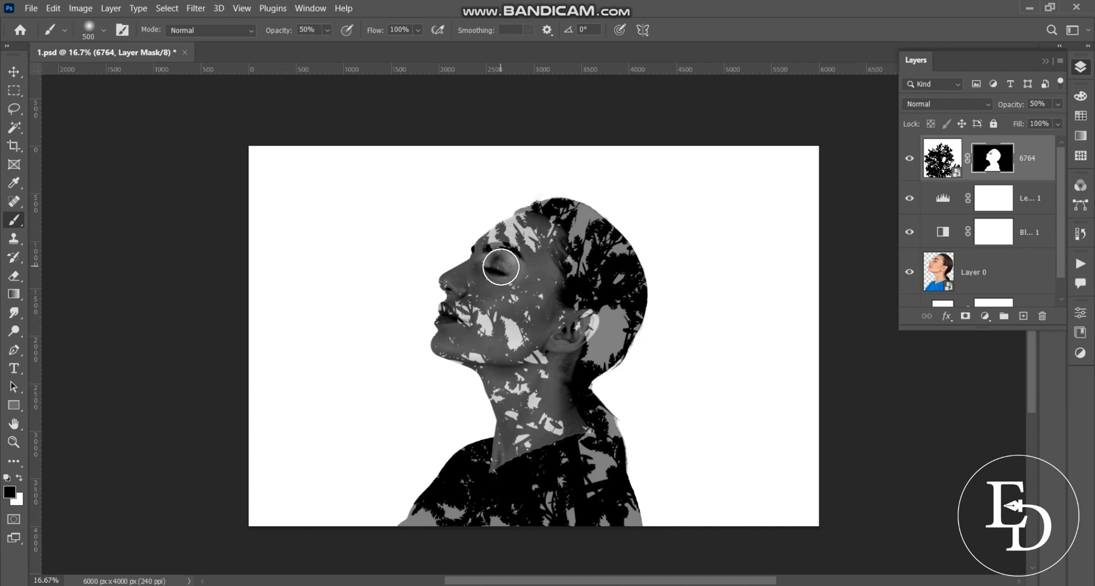
{"action": "mouse_move", "coordinate": [498, 264]}
{"action": "left_mouse_down"}
{"action": "mouse_move", "coordinate": [495, 255]}
{"action": "mouse_move", "coordinate": [511, 260]}
{"action": "mouse_move", "coordinate": [472, 252]}
{"action": "left_mouse_up"}
{"action": "mouse_move", "coordinate": [482, 305]}
{"action": "left_mouse_down"}
{"action": "mouse_move", "coordinate": [459, 304]}
{"action": "mouse_move", "coordinate": [452, 323]}
{"action": "mouse_move", "coordinate": [464, 282]}
{"action": "mouse_move", "coordinate": [492, 277]}
{"action": "mouse_move", "coordinate": [498, 248]}
{"action": "mouse_move", "coordinate": [479, 332]}
{"action": "mouse_move", "coordinate": [458, 315]}
{"action": "left_mouse_up"}
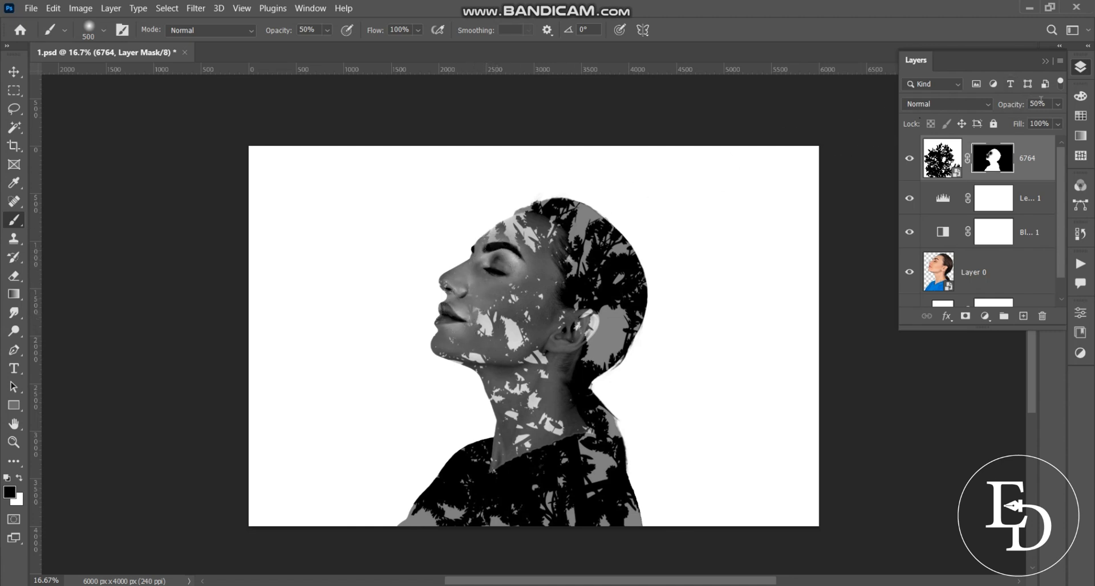
Toggle the tree layer between 100% and 50% opacity, then fade the tree over face, nose and chin with a 1600 brush
{"action": "type", "text": "100"}
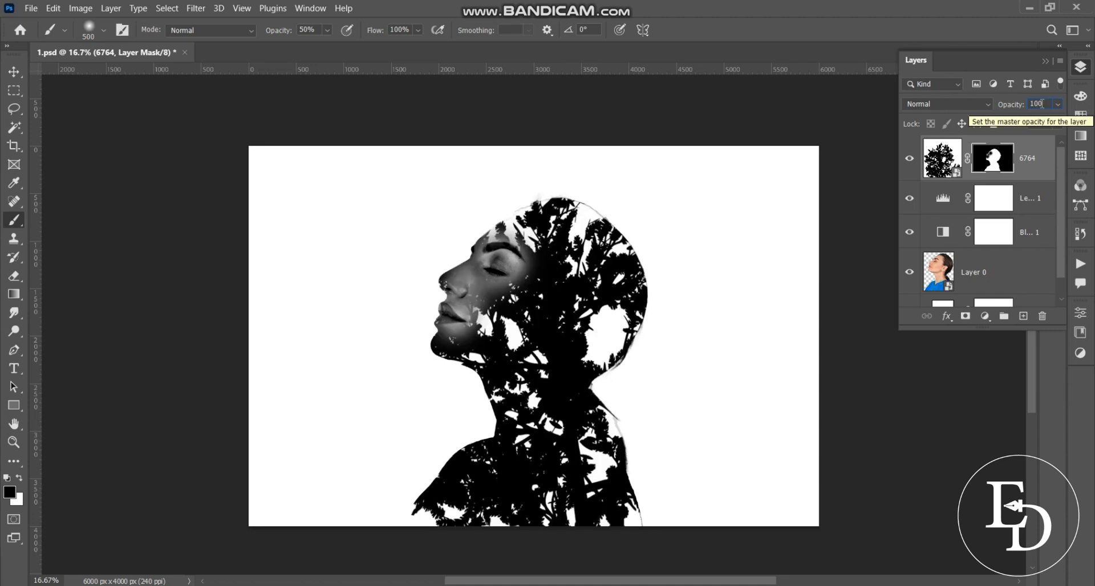
{"action": "type", "text": "50"}
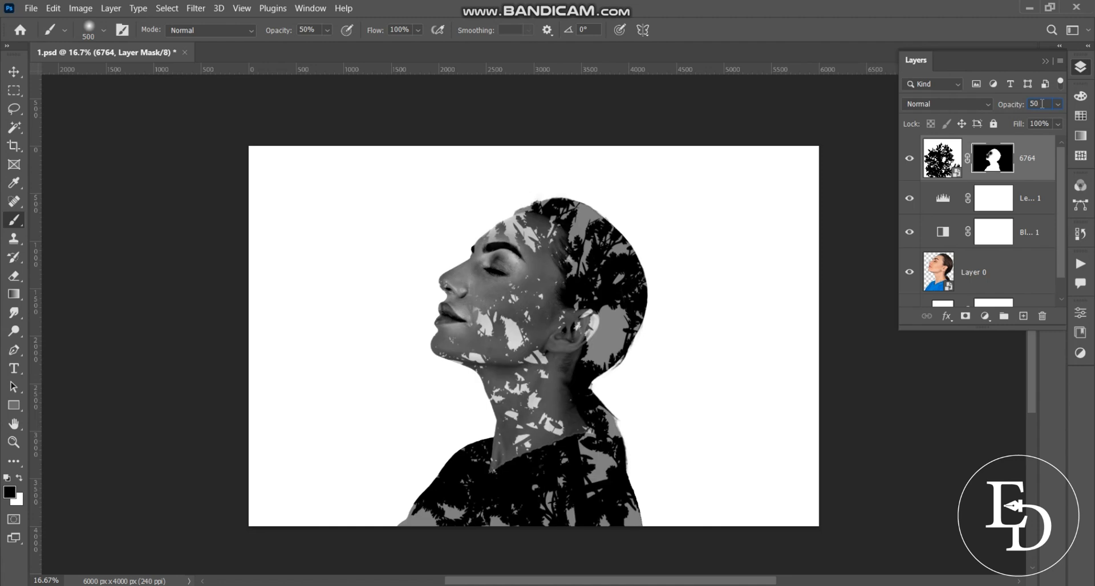
{"action": "key", "text": "Return"}
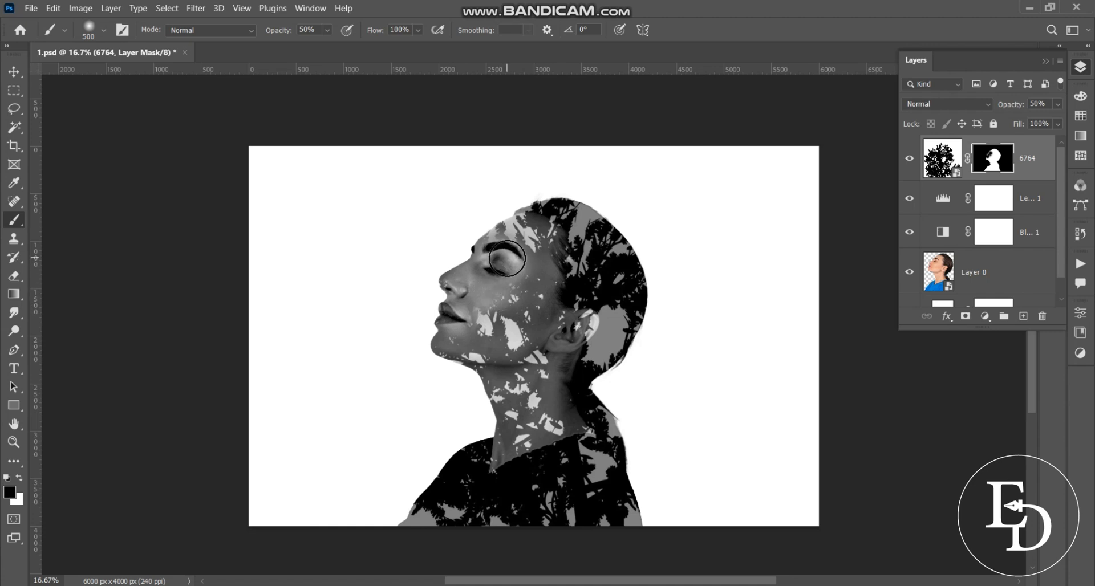
{"action": "key", "text": "bracketright"}
{"action": "key", "text": "bracketright"}
{"action": "key", "text": "bracketright"}
{"action": "key", "text": "bracketright"}
{"action": "key", "text": "bracketright"}
{"action": "key", "text": "bracketright"}
{"action": "key", "text": "bracketright"}
{"action": "key", "text": "bracketright"}
{"action": "key", "text": "bracketright"}
{"action": "key", "text": "bracketright"}
{"action": "key", "text": "bracketright"}
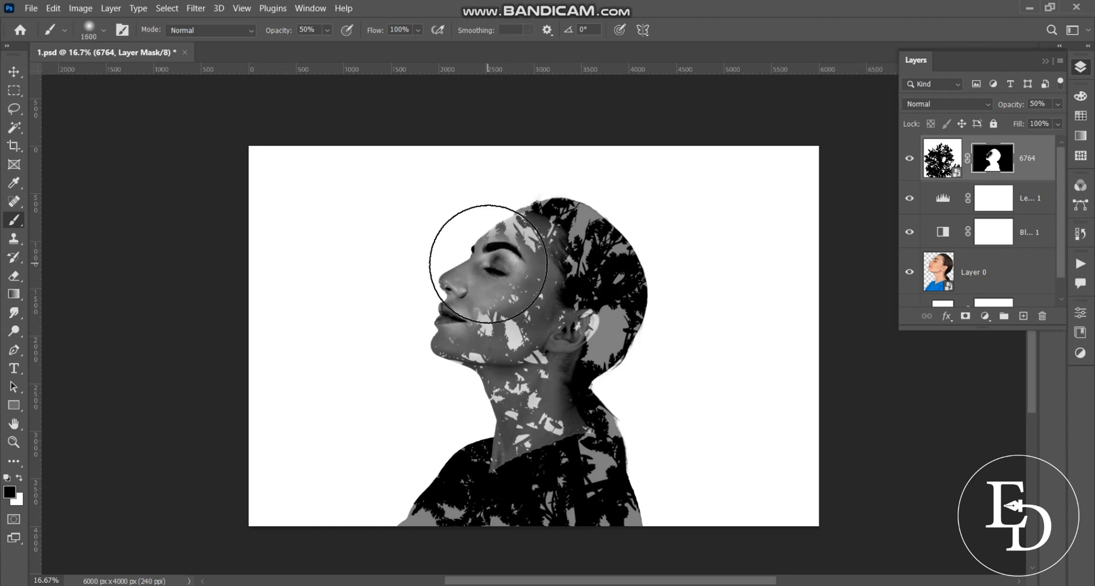
{"action": "left_click", "coordinate": [471, 267]}
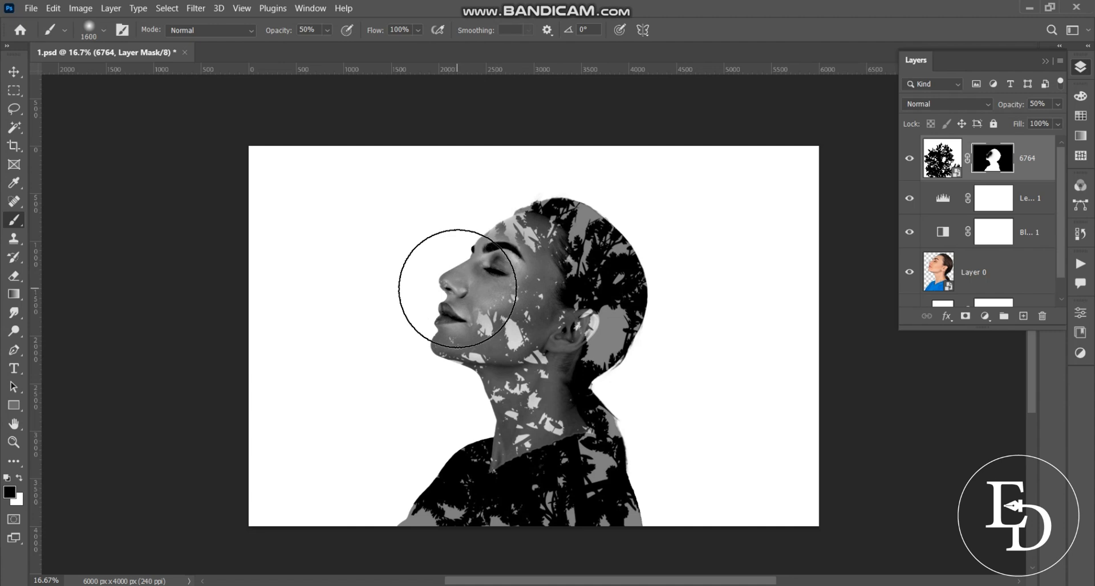
{"action": "left_click", "coordinate": [459, 288]}
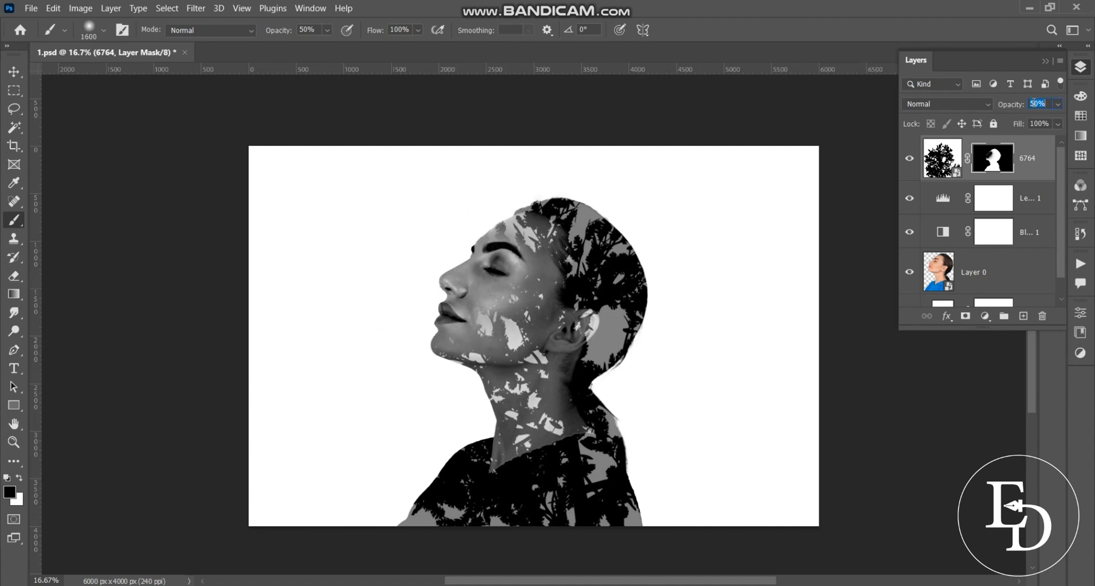
{"action": "type", "text": "100"}
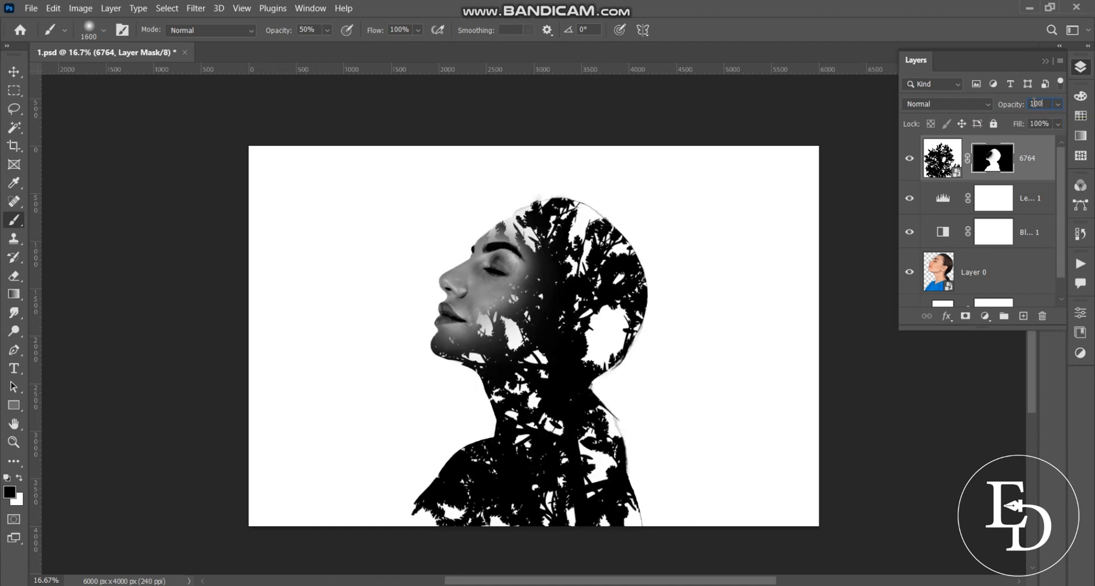
{"action": "type", "text": "50"}
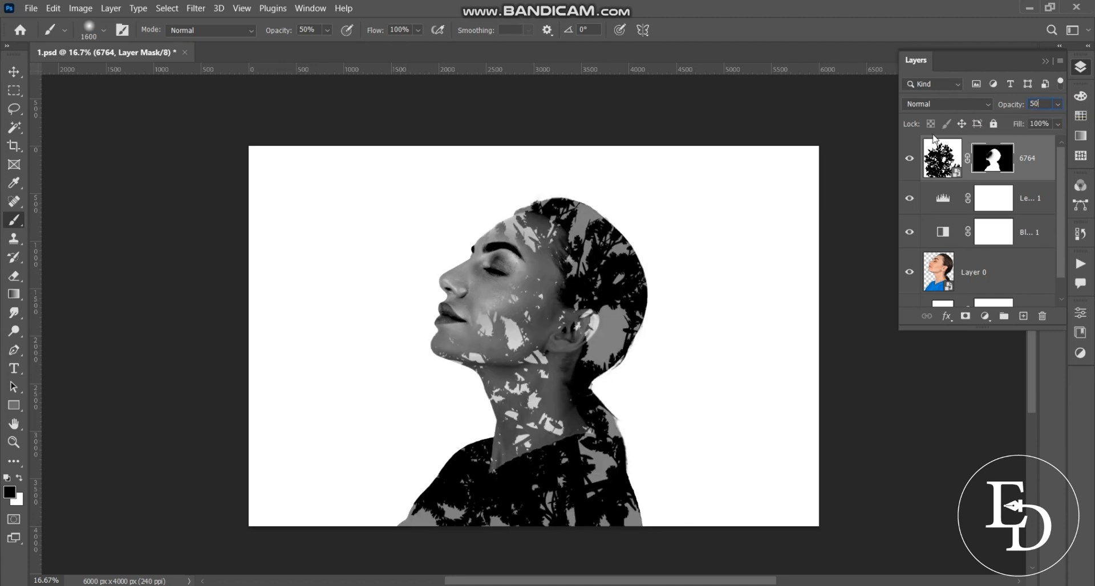
{"action": "left_click", "coordinate": [19, 478]}
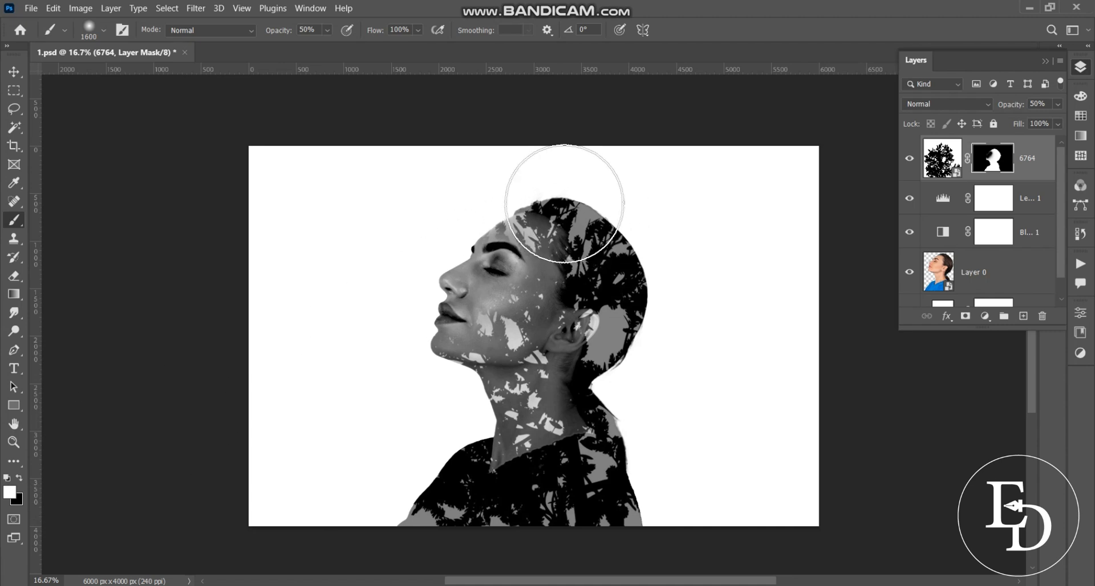
Paint white at 100% brush opacity on the 6764 mask to restore foliage above and behind the head
{"action": "left_click_drag", "start_coordinate": [567, 185], "coordinate": [610, 174]}
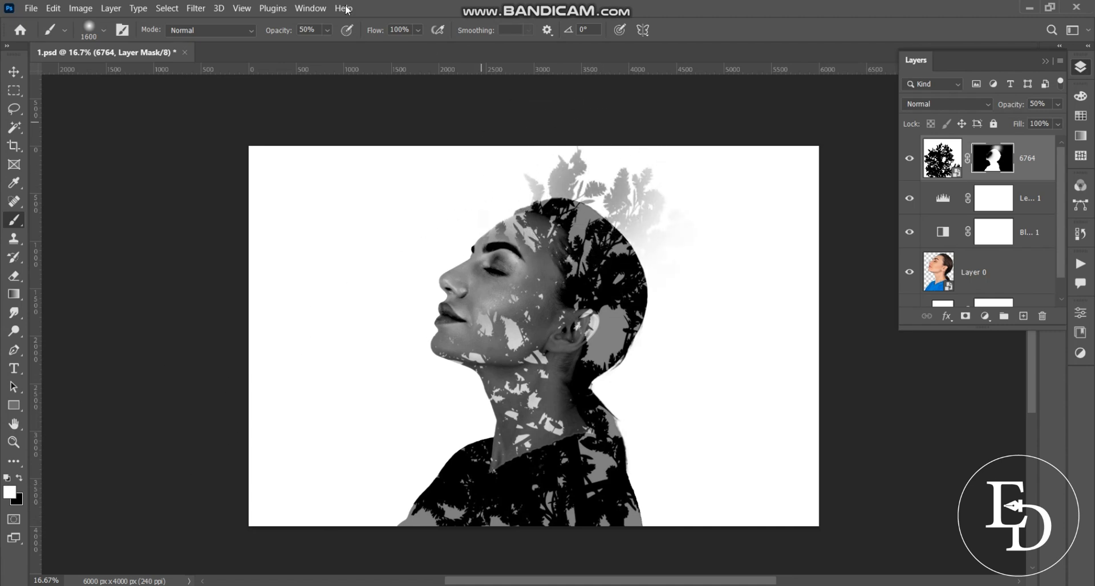
{"action": "type", "text": "100"}
{"action": "key", "text": "Return"}
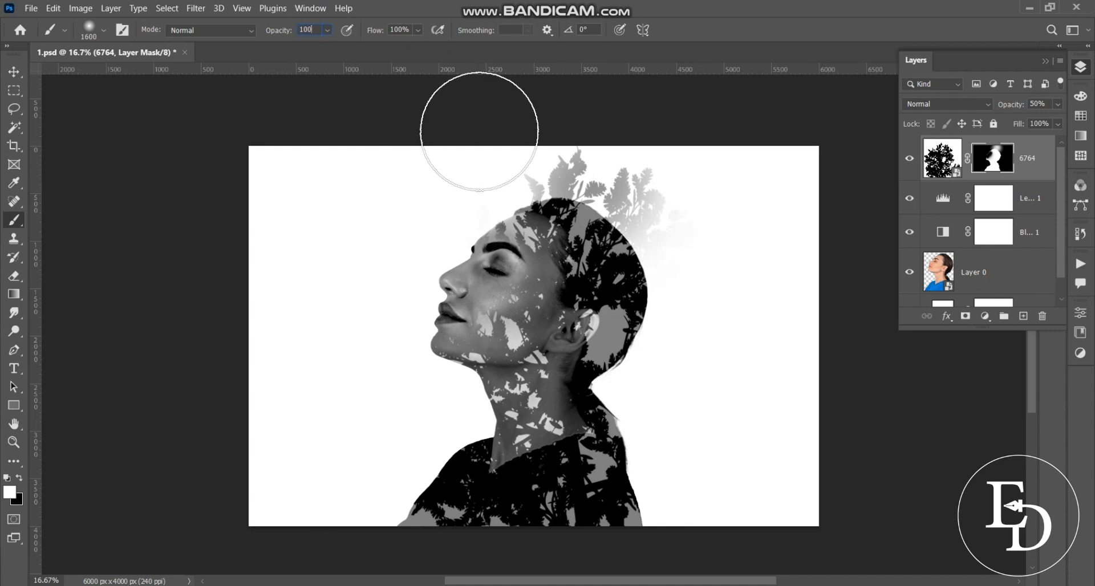
{"action": "mouse_move", "coordinate": [572, 177]}
{"action": "left_mouse_down"}
{"action": "mouse_move", "coordinate": [627, 181]}
{"action": "mouse_move", "coordinate": [632, 228]}
{"action": "mouse_move", "coordinate": [632, 214]}
{"action": "mouse_move", "coordinate": [598, 197]}
{"action": "mouse_move", "coordinate": [633, 215]}
{"action": "mouse_move", "coordinate": [664, 280]}
{"action": "mouse_move", "coordinate": [656, 351]}
{"action": "mouse_move", "coordinate": [638, 368]}
{"action": "mouse_move", "coordinate": [648, 458]}
{"action": "mouse_move", "coordinate": [654, 471]}
{"action": "mouse_move", "coordinate": [697, 471]}
{"action": "mouse_move", "coordinate": [715, 493]}
{"action": "mouse_move", "coordinate": [647, 506]}
{"action": "mouse_move", "coordinate": [738, 506]}
{"action": "mouse_move", "coordinate": [738, 482]}
{"action": "mouse_move", "coordinate": [762, 469]}
{"action": "mouse_move", "coordinate": [771, 415]}
{"action": "mouse_move", "coordinate": [682, 452]}
{"action": "mouse_move", "coordinate": [663, 400]}
{"action": "mouse_move", "coordinate": [659, 309]}
{"action": "mouse_move", "coordinate": [635, 216]}
{"action": "mouse_move", "coordinate": [585, 212]}
{"action": "mouse_move", "coordinate": [578, 190]}
{"action": "mouse_move", "coordinate": [618, 234]}
{"action": "mouse_move", "coordinate": [630, 325]}
{"action": "mouse_move", "coordinate": [599, 473]}
{"action": "mouse_move", "coordinate": [705, 365]}
{"action": "left_mouse_up"}
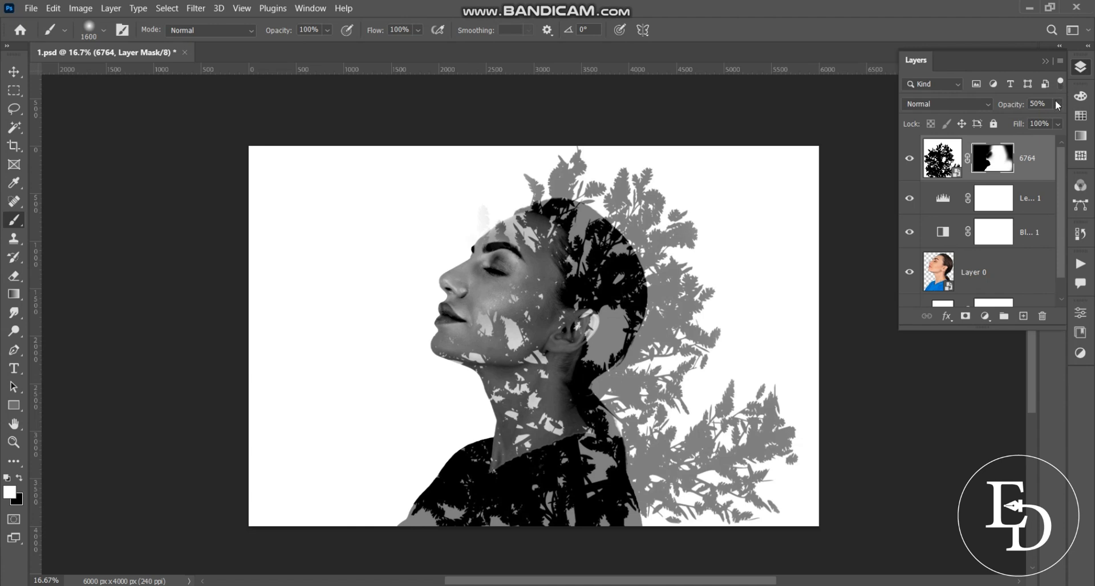
With a black 1200 brush, partially fade the foliage over the forehead, eye and cheek, redoing one stroke
{"action": "left_click", "coordinate": [1040, 104]}
{"action": "type", "text": "100"}
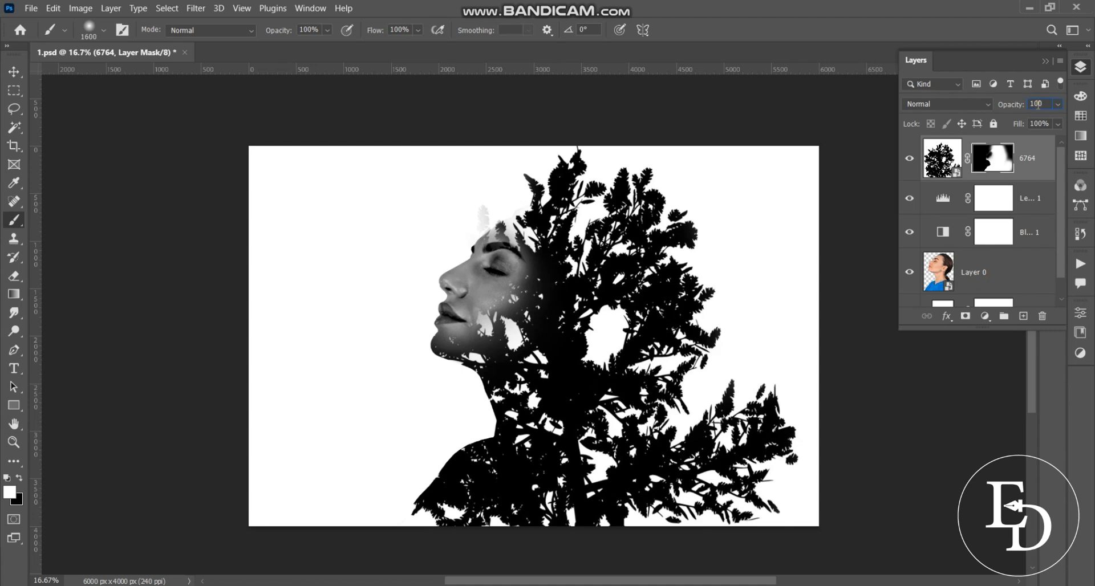
{"action": "type", "text": "50"}
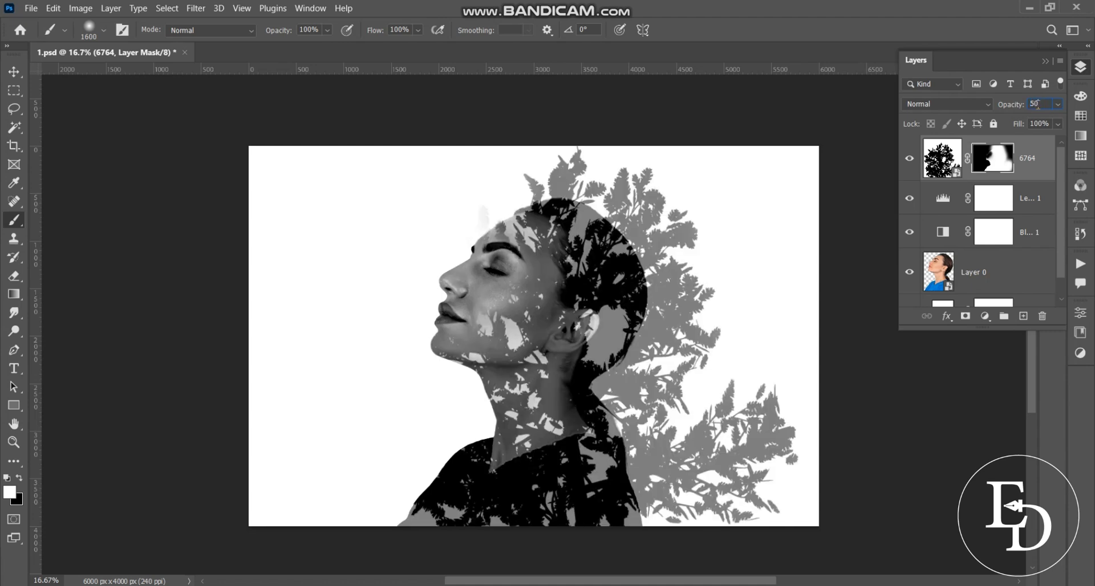
{"action": "left_click", "coordinate": [6, 477]}
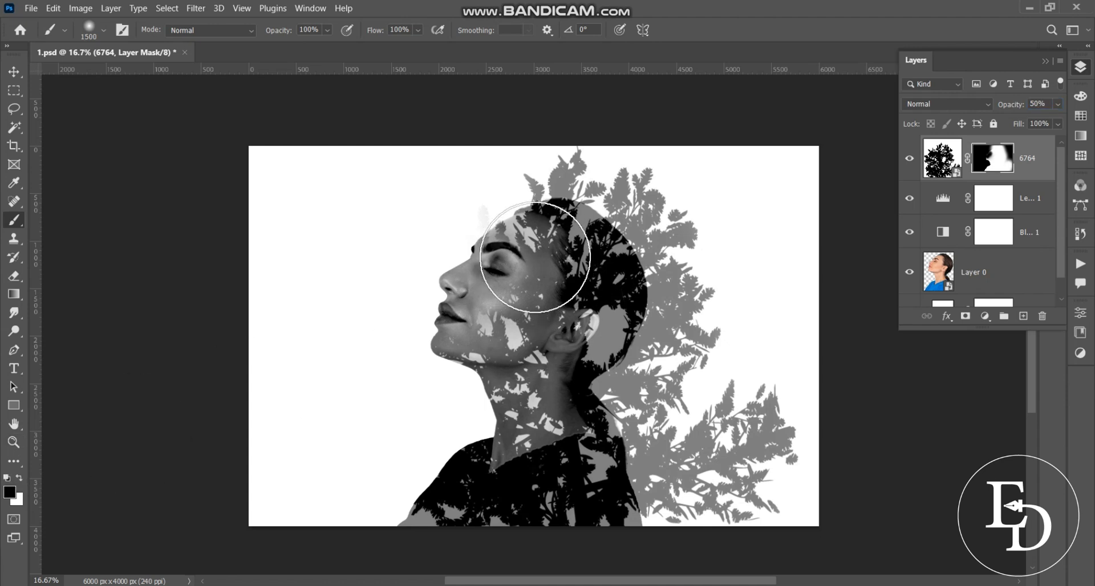
{"action": "key", "text": "bracketleft"}
{"action": "key", "text": "bracketleft"}
{"action": "key", "text": "bracketleft"}
{"action": "key", "text": "bracketleft"}
{"action": "mouse_move", "coordinate": [523, 255]}
{"action": "left_mouse_down"}
{"action": "mouse_move", "coordinate": [526, 244]}
{"action": "mouse_move", "coordinate": [518, 276]}
{"action": "left_mouse_up"}
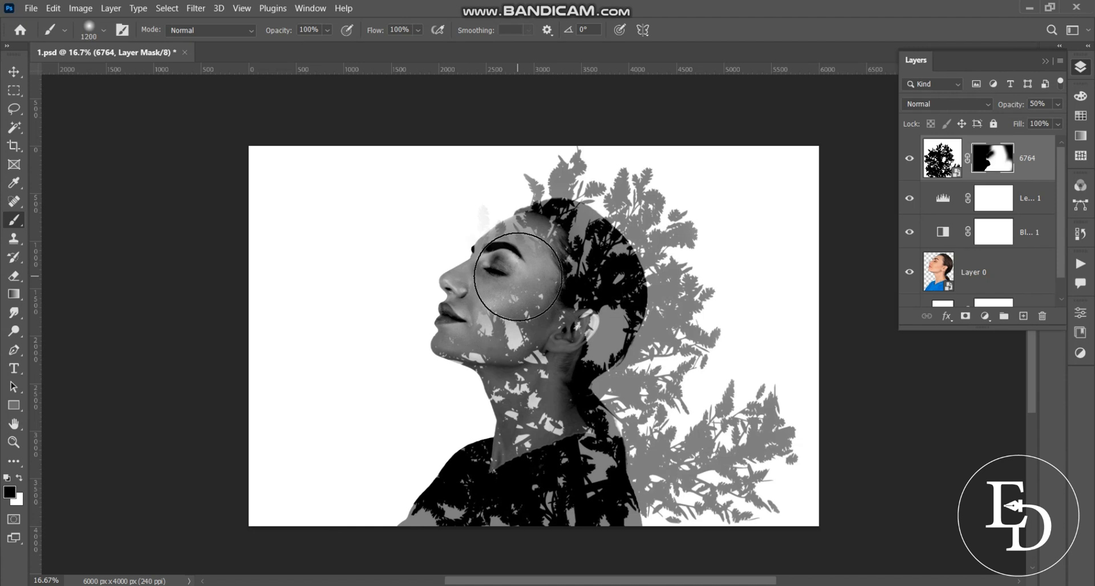
{"action": "key", "text": "ctrl+z"}
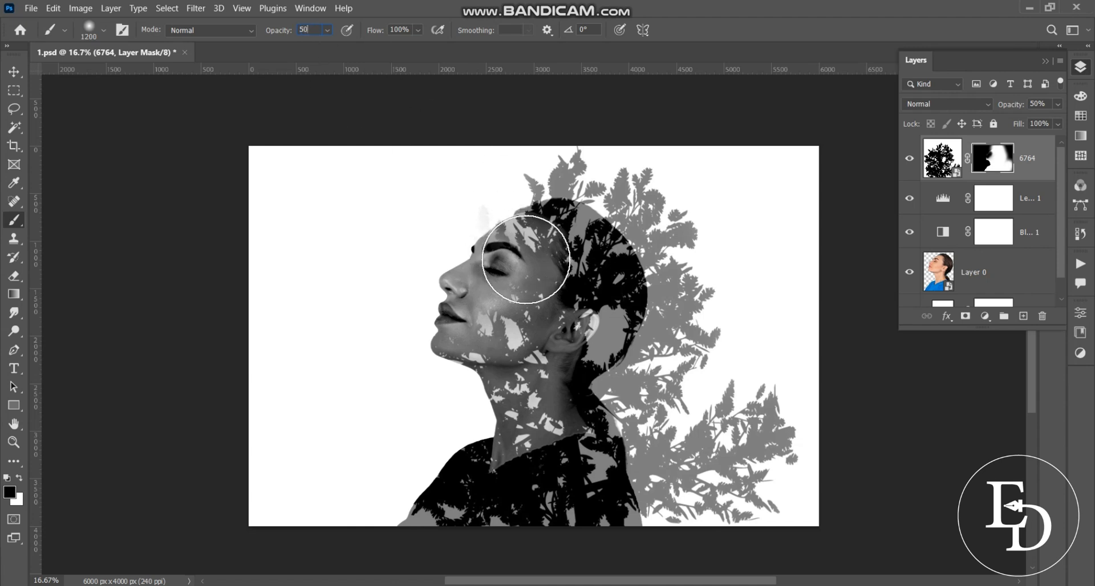
{"action": "mouse_move", "coordinate": [526, 258]}
{"action": "left_mouse_down"}
{"action": "mouse_move", "coordinate": [548, 229]}
{"action": "mouse_move", "coordinate": [509, 245]}
{"action": "mouse_move", "coordinate": [518, 251]}
{"action": "mouse_move", "coordinate": [504, 282]}
{"action": "mouse_move", "coordinate": [459, 319]}
{"action": "mouse_move", "coordinate": [485, 300]}
{"action": "left_mouse_up"}
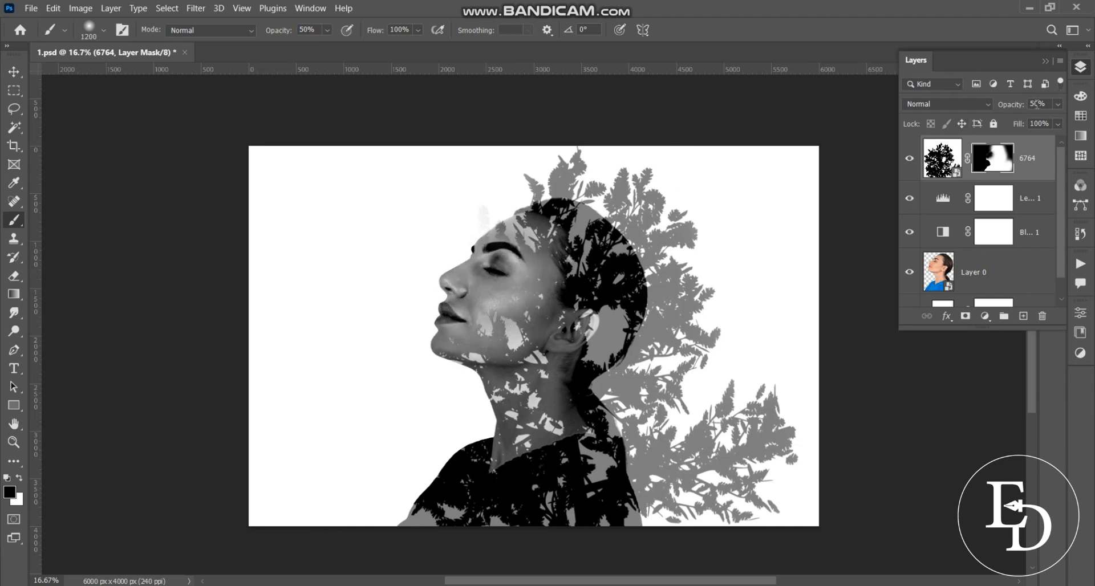
Fade the stray leaf at the forehead edge, return the tree layer to 50% opacity and reselect its mask
{"action": "type", "text": "100"}
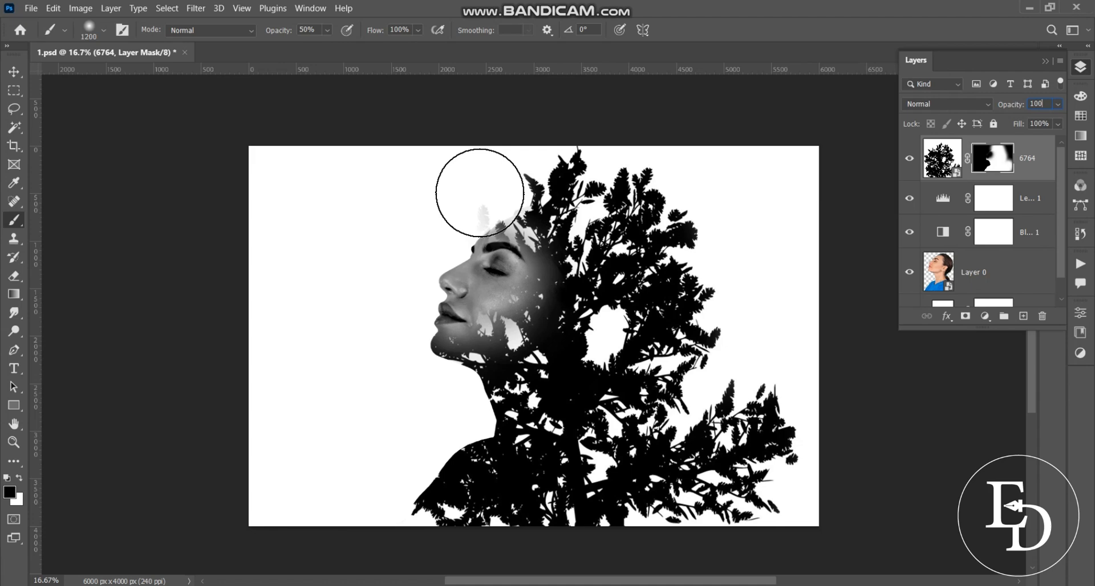
{"action": "left_click_drag", "start_coordinate": [480, 202], "coordinate": [471, 205]}
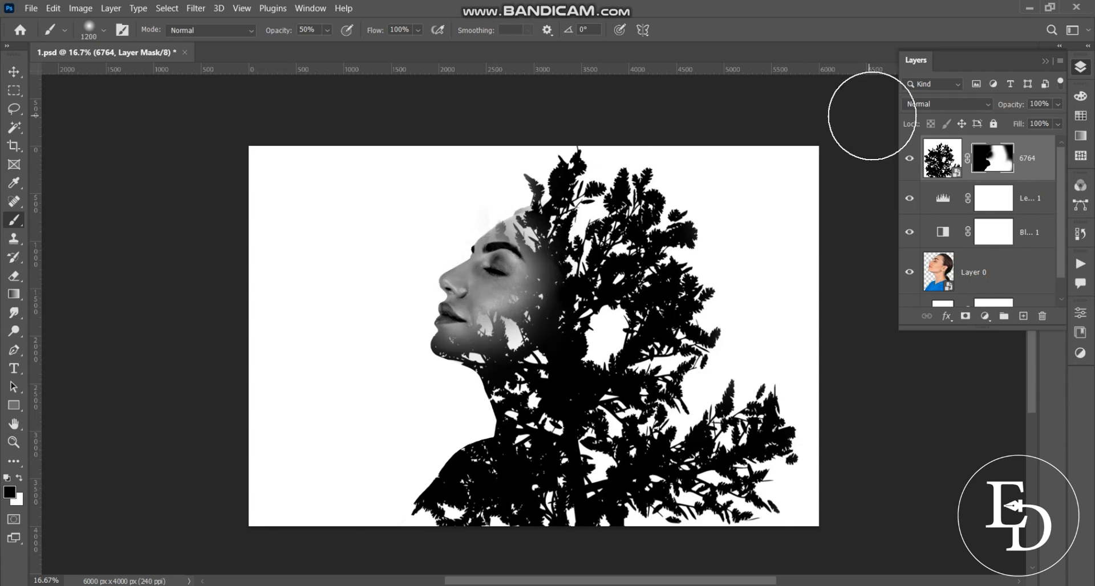
{"action": "type", "text": "50"}
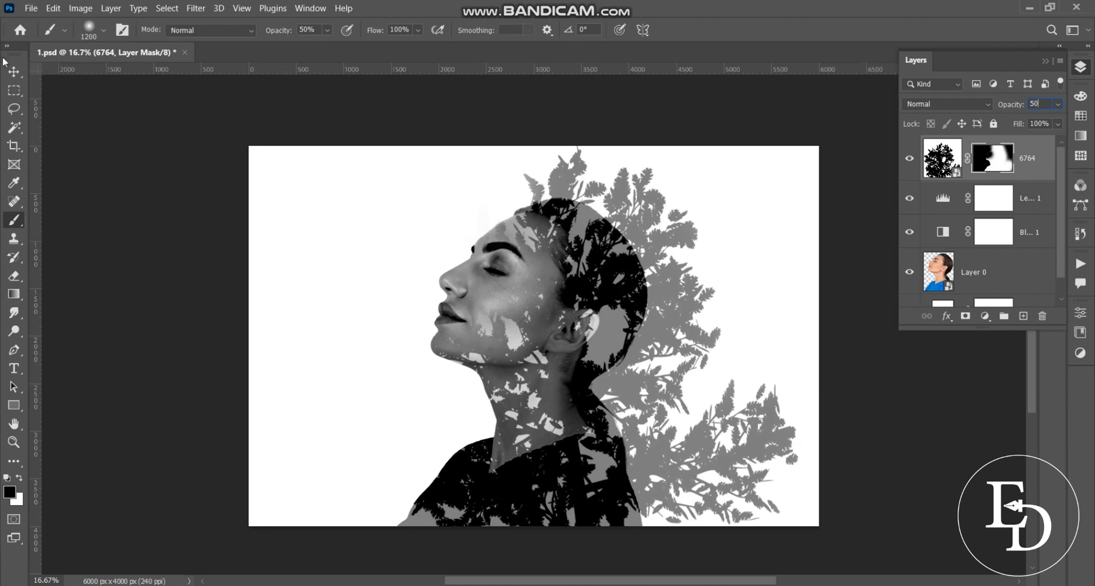
{"action": "left_click", "coordinate": [14, 71]}
{"action": "left_click", "coordinate": [943, 158]}
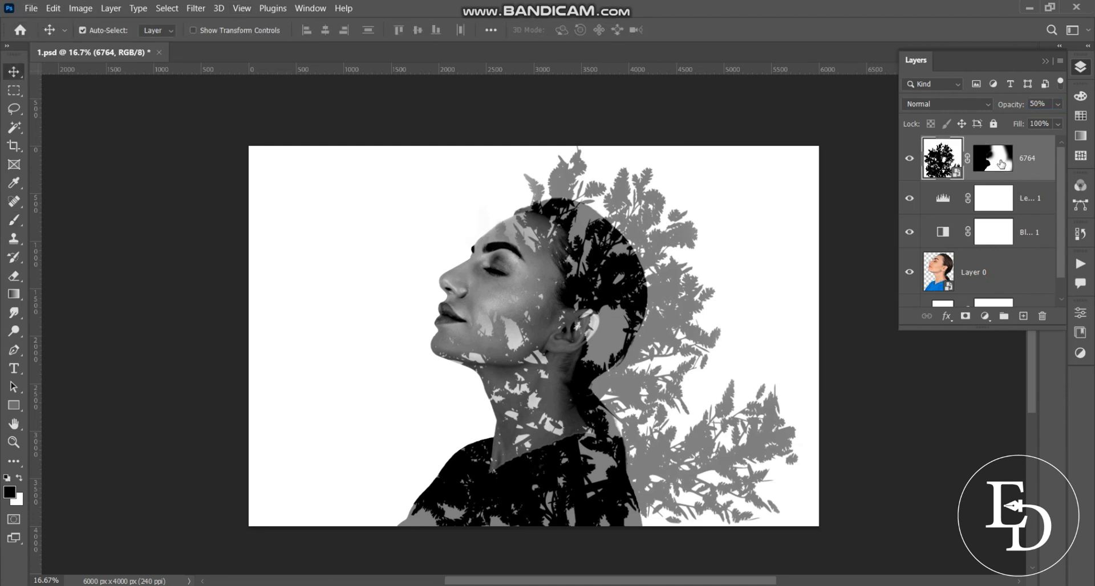
{"action": "left_click", "coordinate": [1001, 164]}
Place the 10348941 birds image into the composition as an embedded file
{"action": "left_click", "coordinate": [32, 12]}
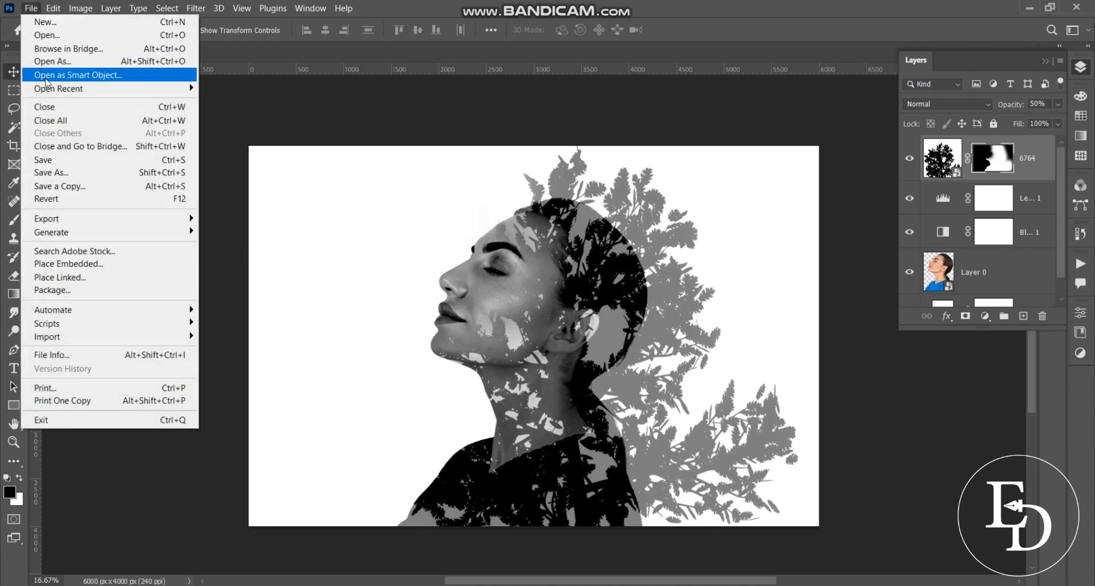
{"action": "left_click", "coordinate": [81, 264]}
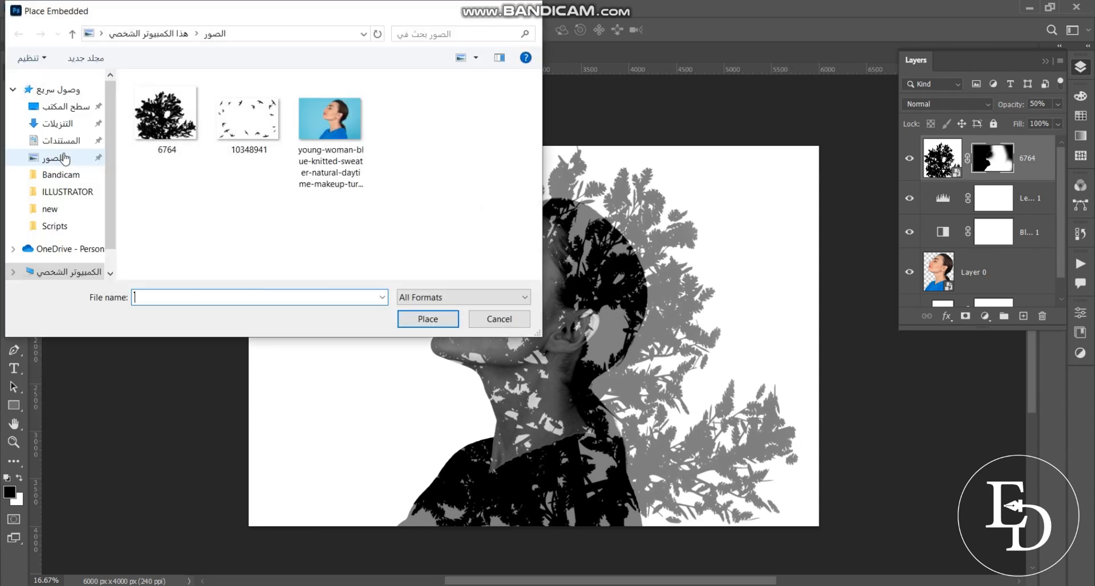
{"action": "left_click", "coordinate": [224, 121]}
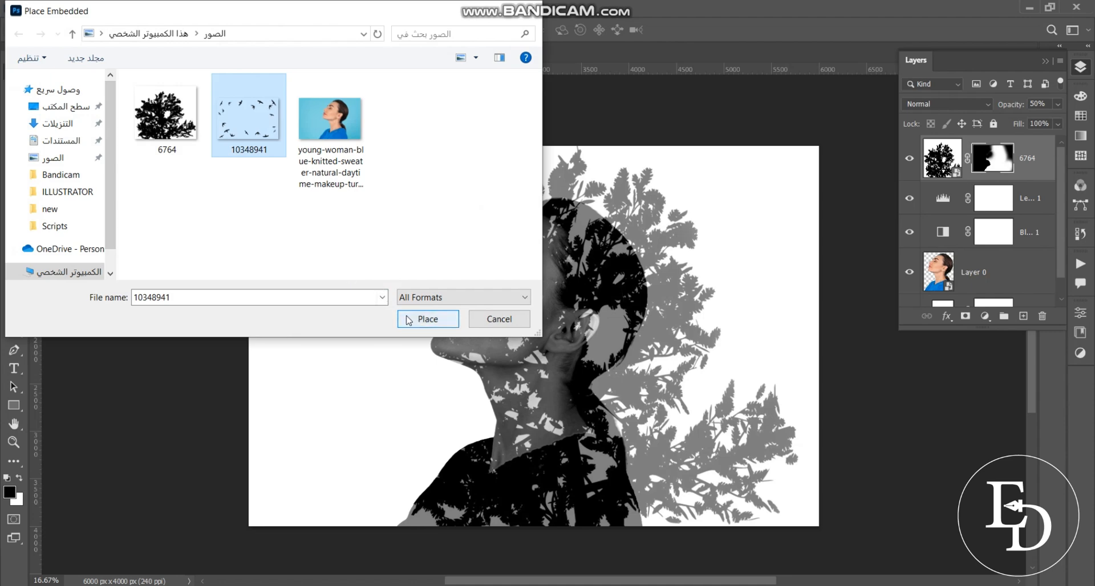
{"action": "left_click", "coordinate": [426, 319]}
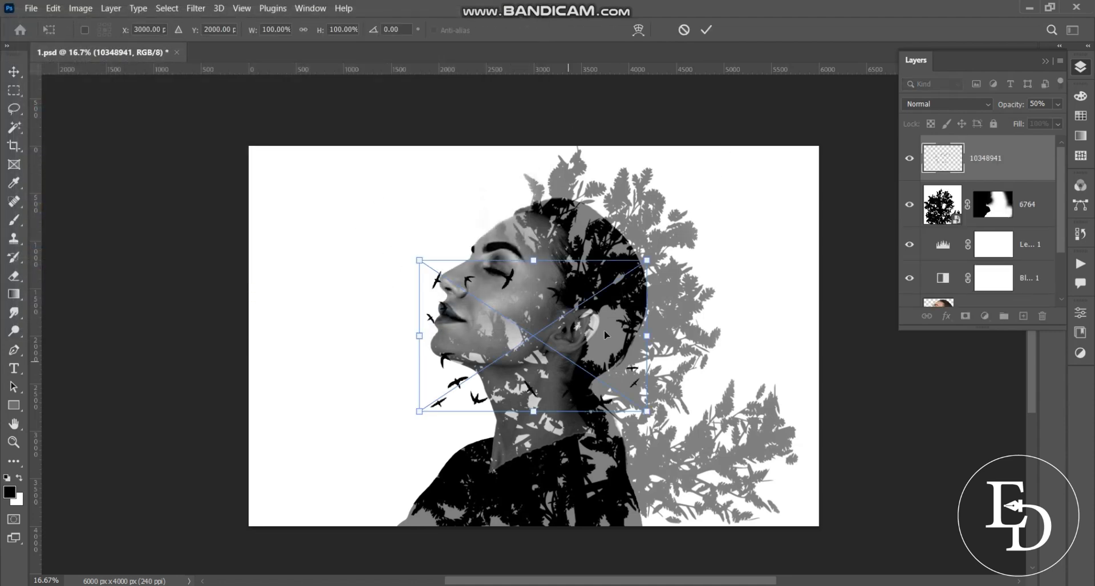
Move and tilt the birds above the tree, set 100% opacity and Multiply blending, and commit
{"action": "left_click_drag", "start_coordinate": [559, 326], "coordinate": [710, 234]}
{"action": "left_click_drag", "start_coordinate": [810, 162], "coordinate": [787, 133]}
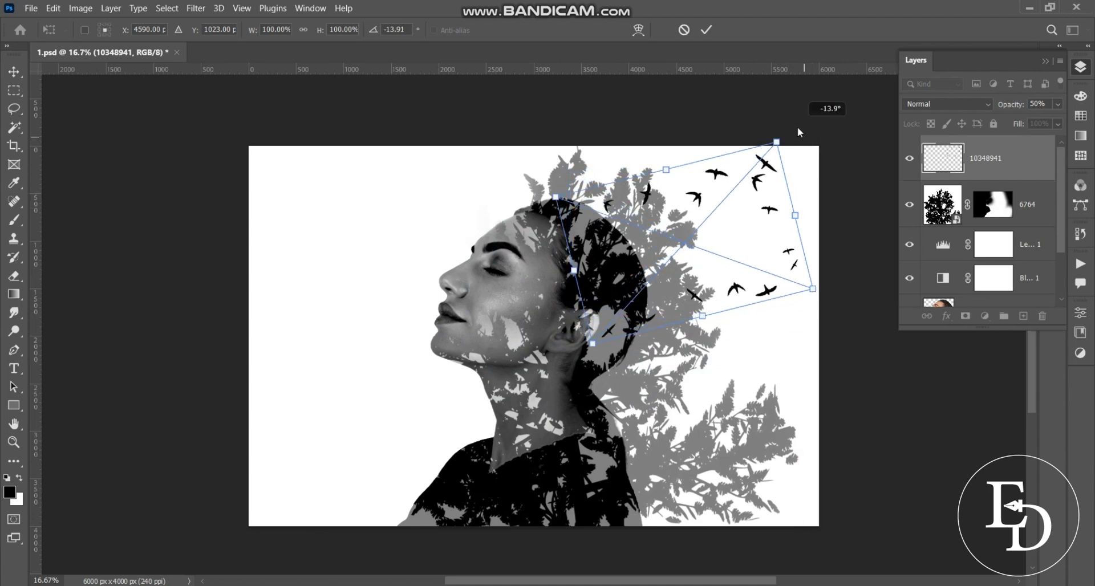
{"action": "left_click_drag", "start_coordinate": [764, 188], "coordinate": [808, 185]}
{"action": "left_click_drag", "start_coordinate": [821, 171], "coordinate": [775, 187]}
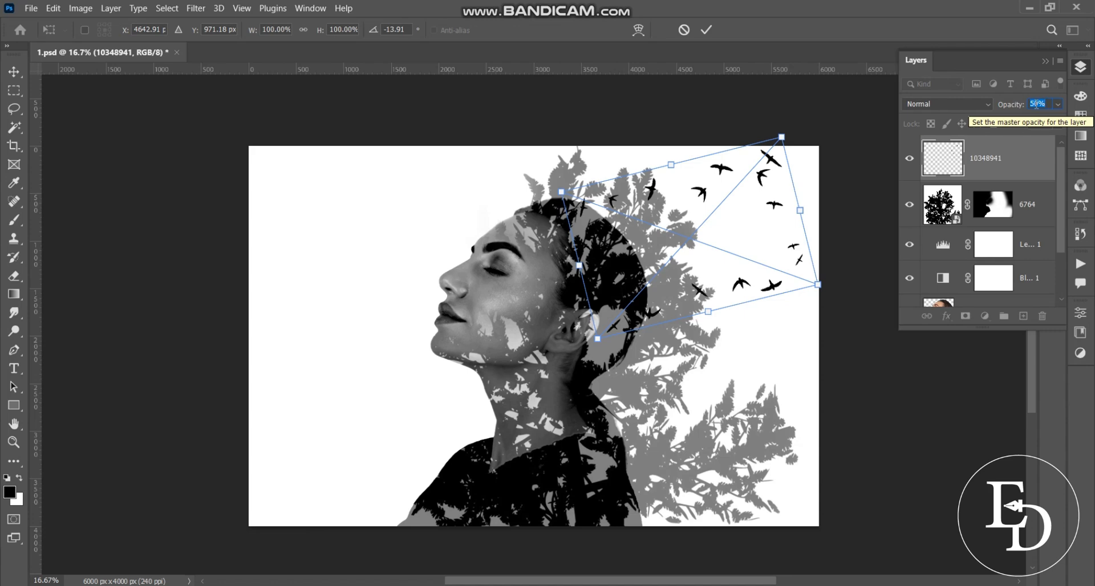
{"action": "type", "text": "100"}
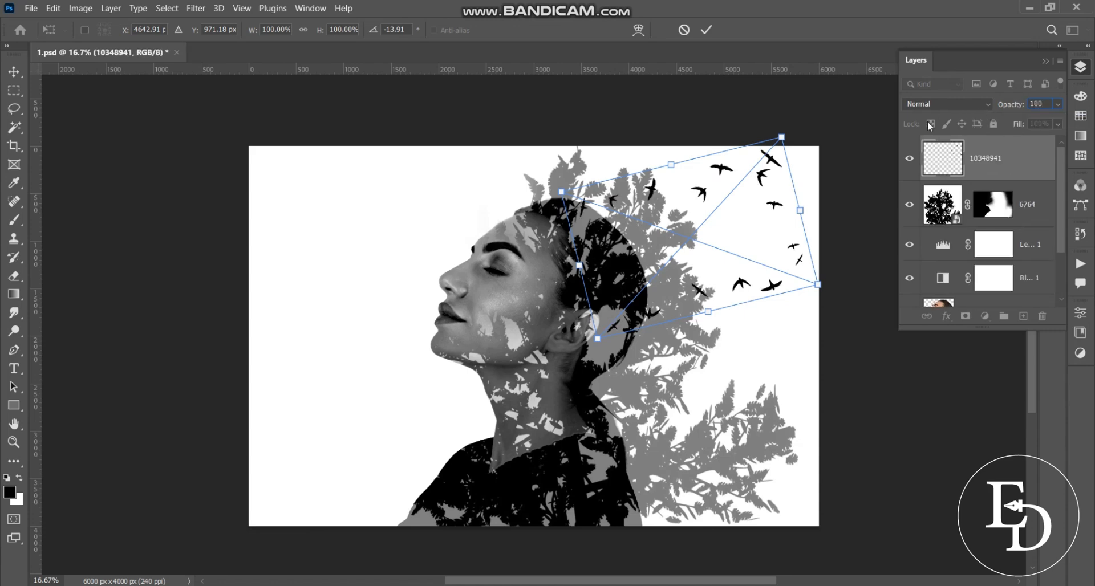
{"action": "left_click", "coordinate": [943, 104]}
{"action": "left_click", "coordinate": [938, 160]}
{"action": "left_click", "coordinate": [706, 29]}
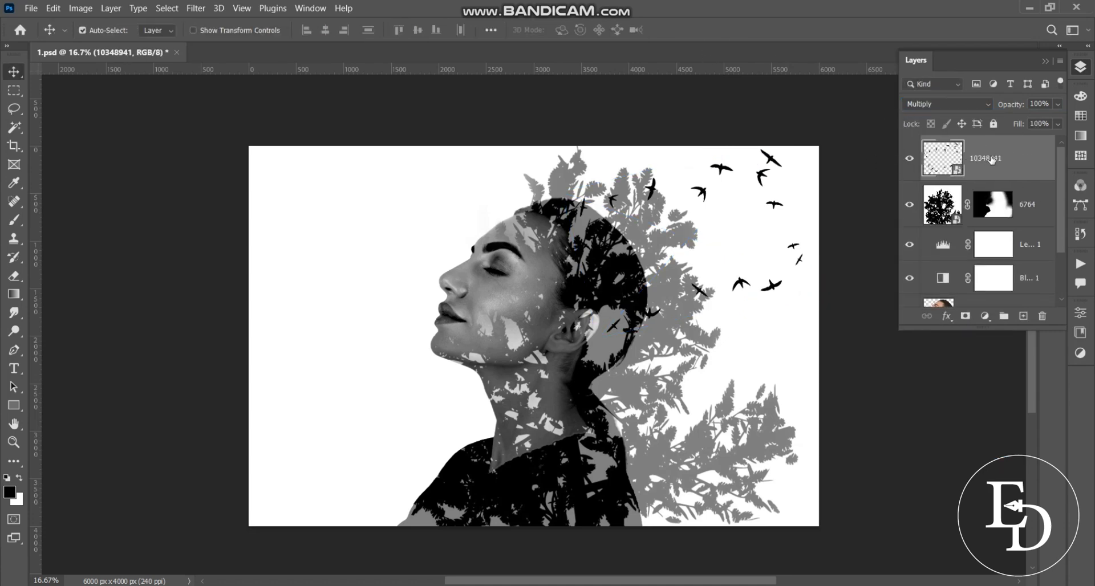
Duplicate the birds layer, then scale the copy to 73.26%, rotate it more and place it lower beside the first flock
{"action": "key", "text": "ctrl+j"}
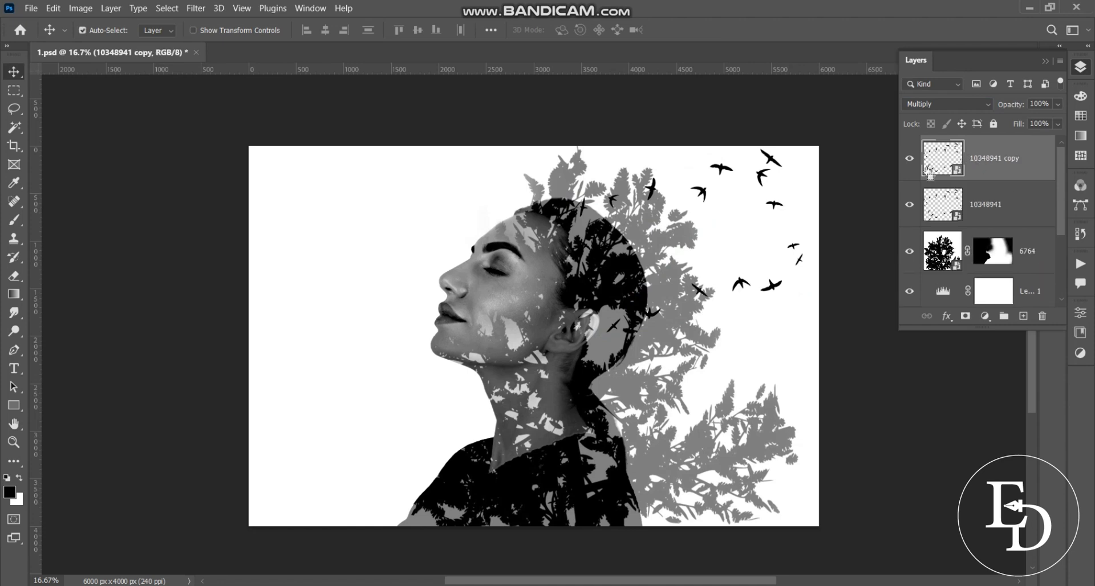
{"action": "key", "text": "ctrl+t"}
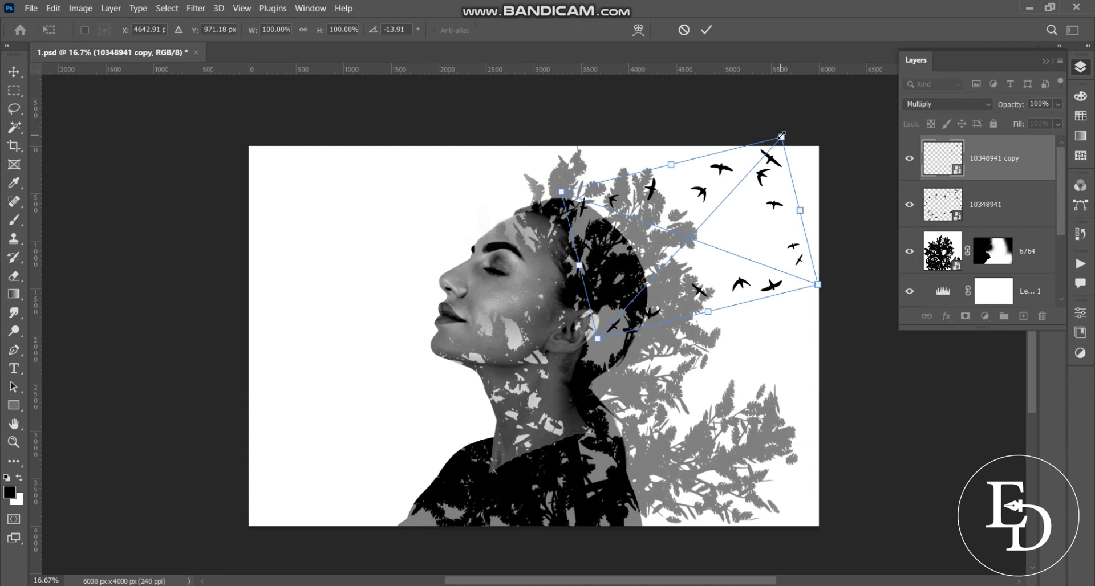
{"action": "left_click_drag", "start_coordinate": [781, 138], "coordinate": [767, 230]}
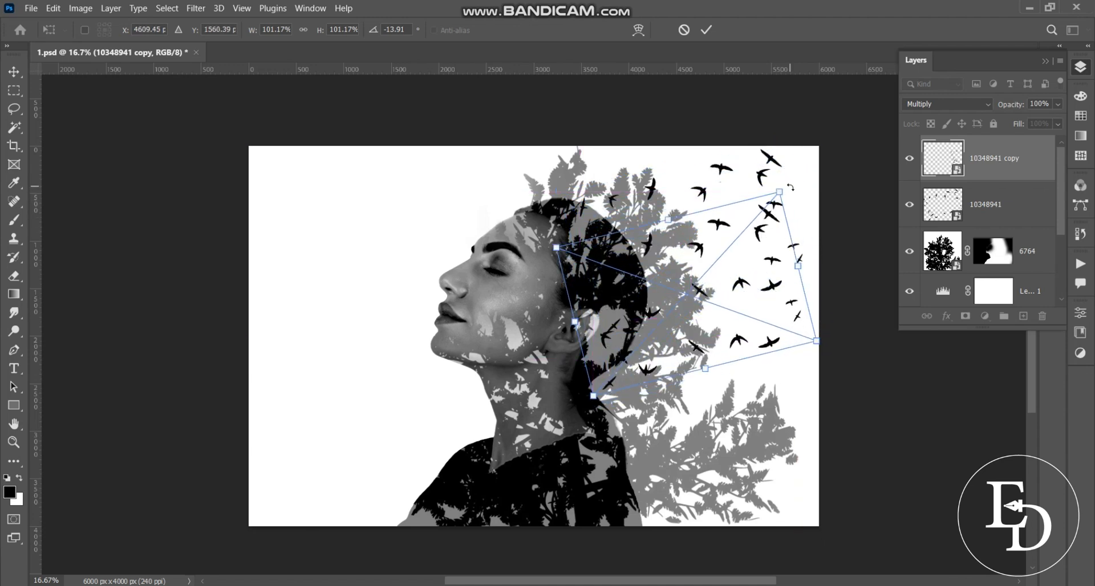
{"action": "left_click_drag", "start_coordinate": [779, 186], "coordinate": [769, 160]}
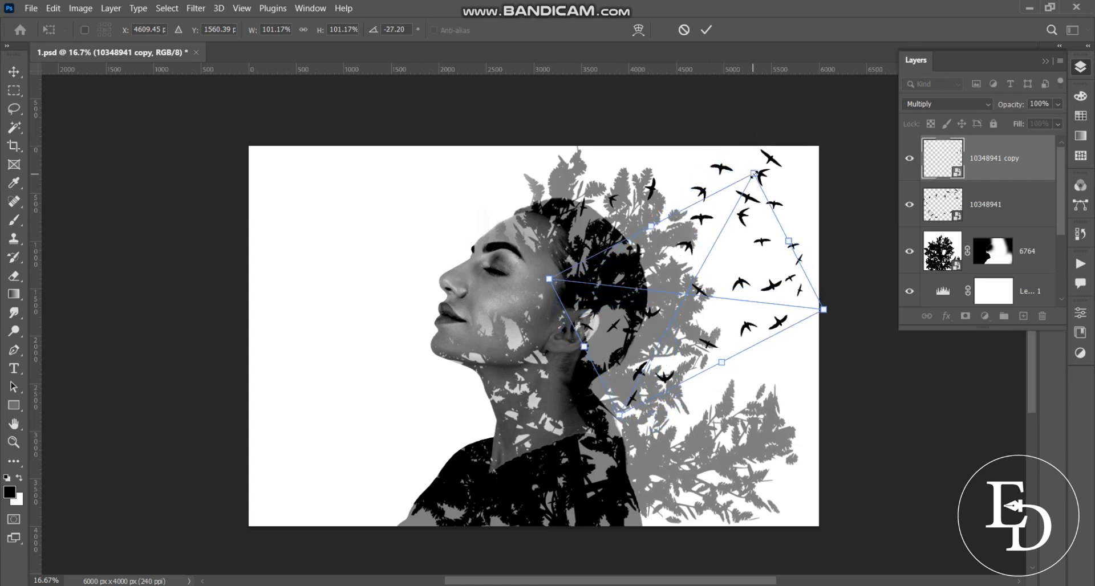
{"action": "left_click_drag", "start_coordinate": [754, 173], "coordinate": [741, 197]}
{"action": "left_click_drag", "start_coordinate": [731, 241], "coordinate": [712, 179]}
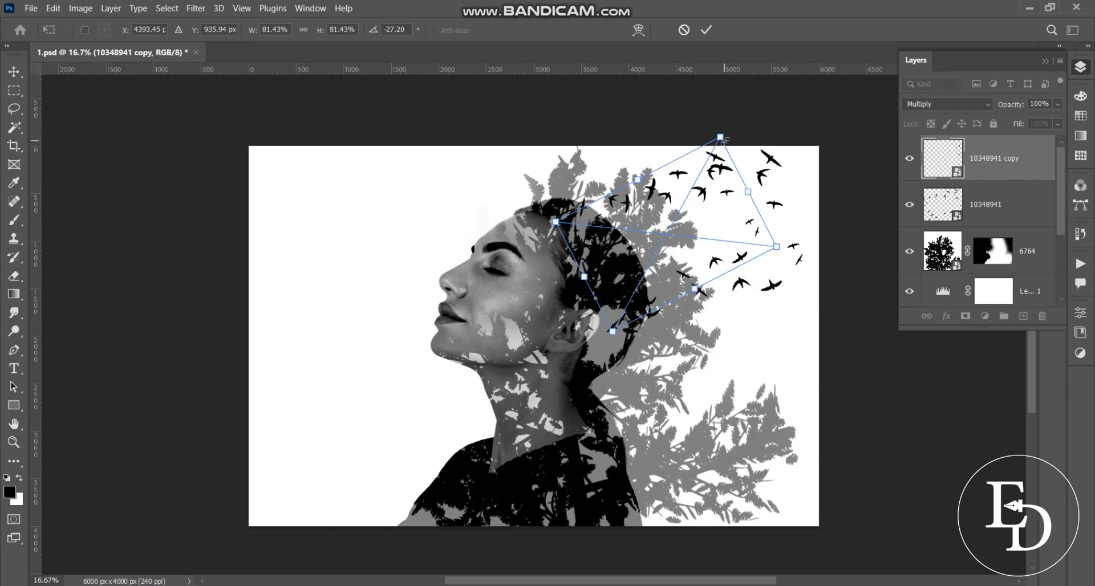
{"action": "left_click_drag", "start_coordinate": [721, 139], "coordinate": [709, 159]}
{"action": "left_click_drag", "start_coordinate": [711, 197], "coordinate": [747, 245]}
{"action": "left_click_drag", "start_coordinate": [742, 206], "coordinate": [748, 195]}
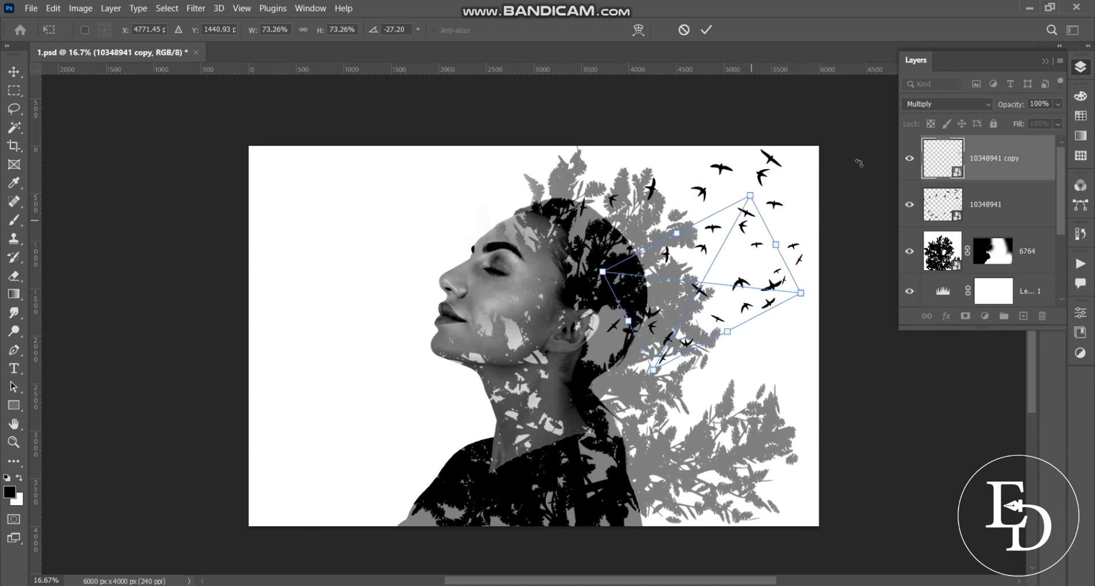
{"action": "left_click", "coordinate": [706, 30]}
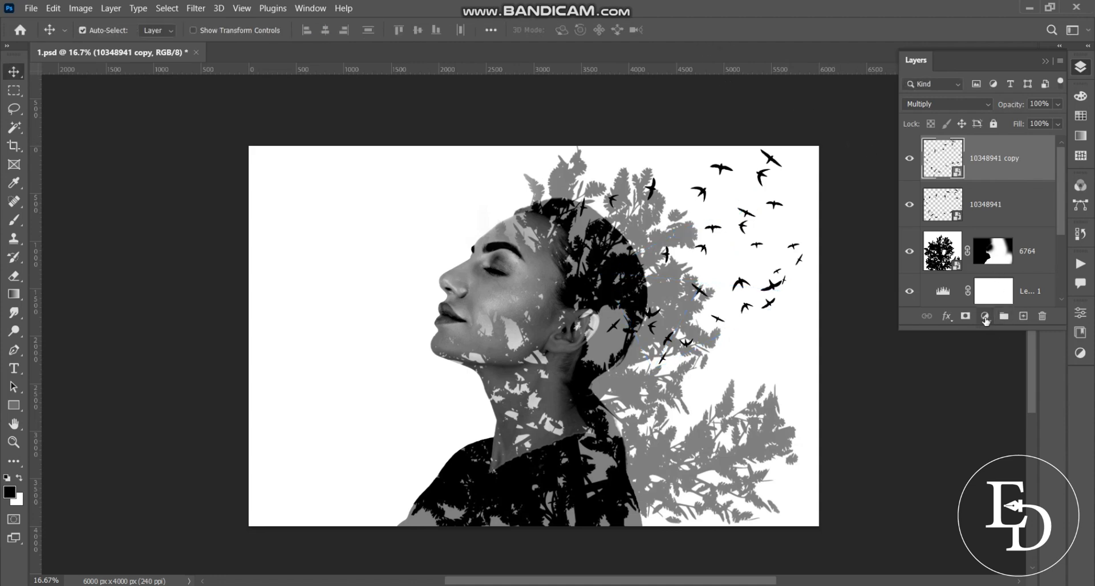
Add a Solid Color fill layer in pale light-blue #c7f8fc
{"action": "left_click", "coordinate": [985, 316]}
{"action": "left_click", "coordinate": [1003, 337]}
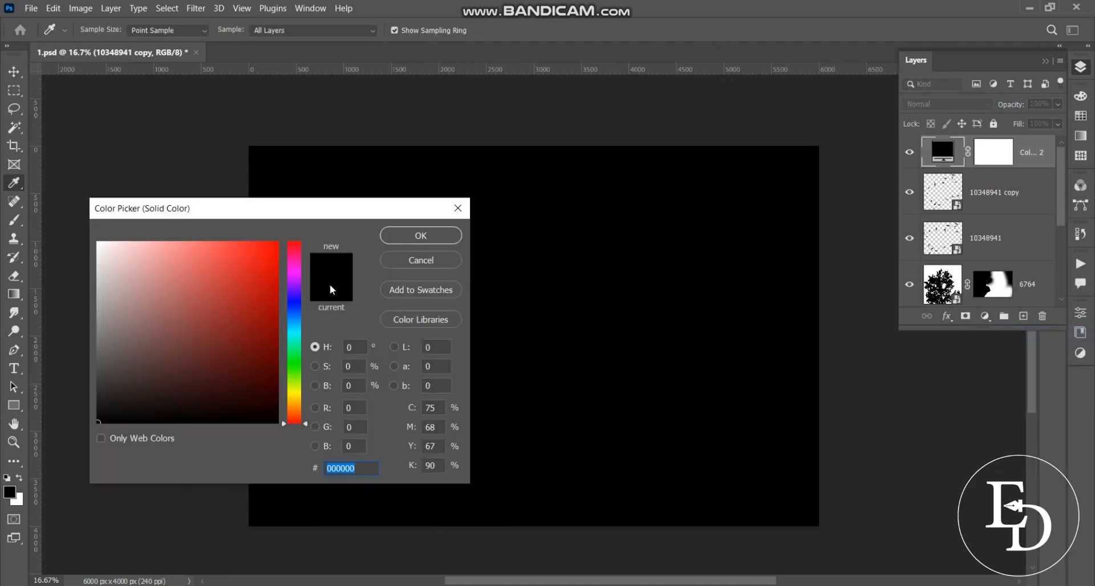
{"action": "left_click_drag", "start_coordinate": [293, 341], "coordinate": [293, 331]}
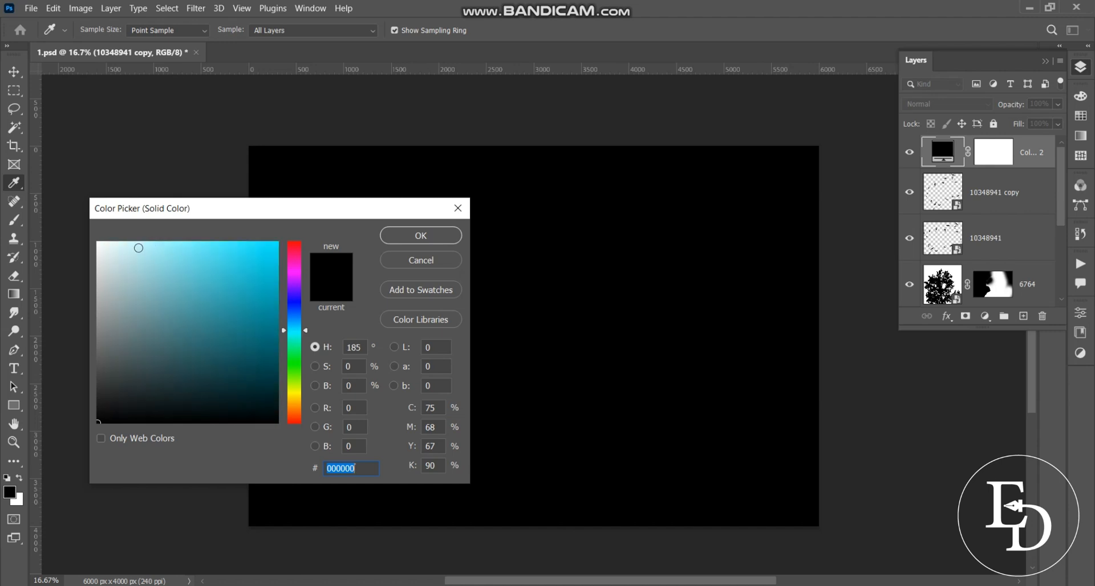
{"action": "left_click_drag", "start_coordinate": [138, 248], "coordinate": [134, 244]}
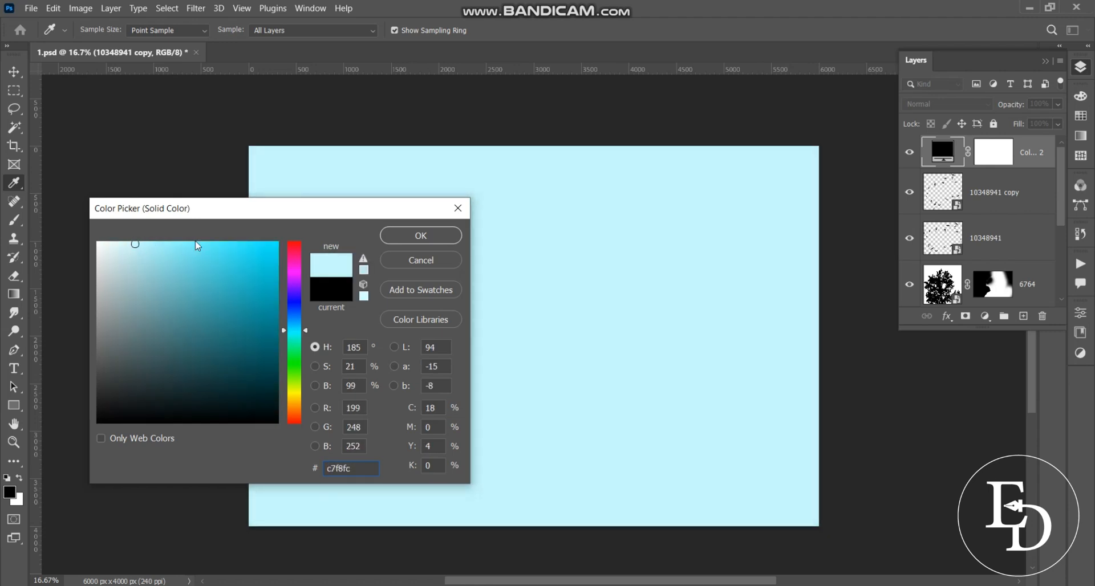
{"action": "left_click", "coordinate": [423, 236]}
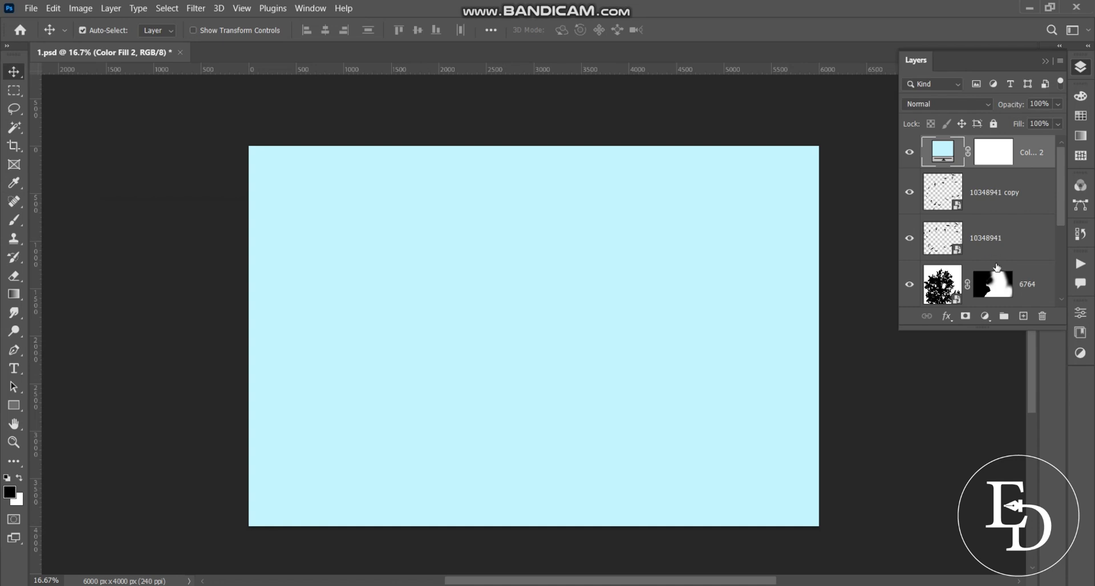
Set tree layer 6764 to 100% opacity and reselect the Color Fill 2 layer
{"action": "left_click", "coordinate": [1039, 287]}
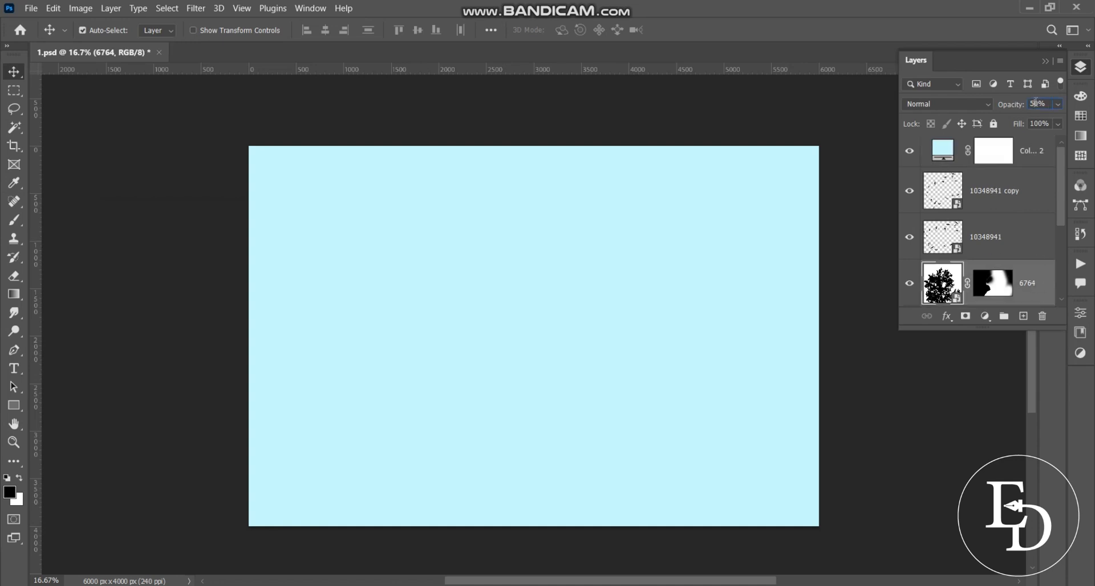
{"action": "key", "text": "Return"}
{"action": "left_click", "coordinate": [1039, 162]}
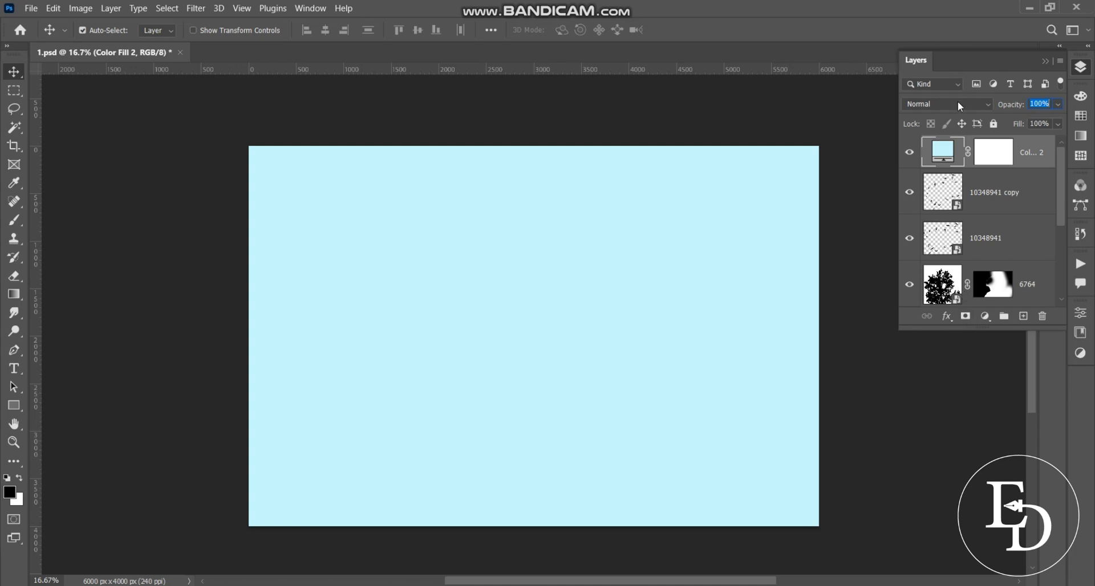
{"action": "left_click", "coordinate": [958, 105]}
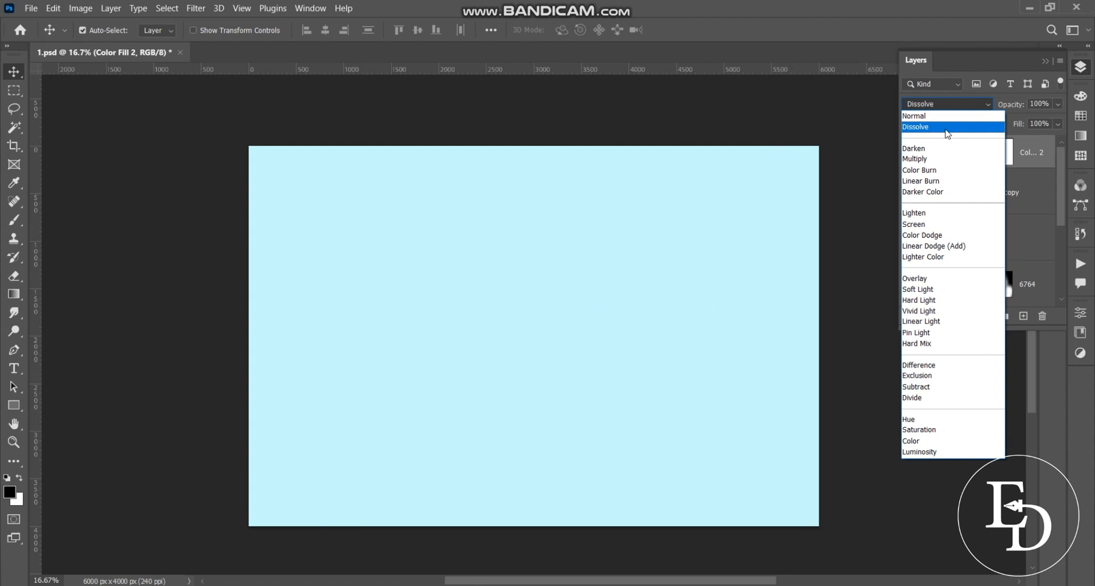
Try Darken blending on Color Fill 2, then settle on the Color blend mode
{"action": "left_click", "coordinate": [945, 149]}
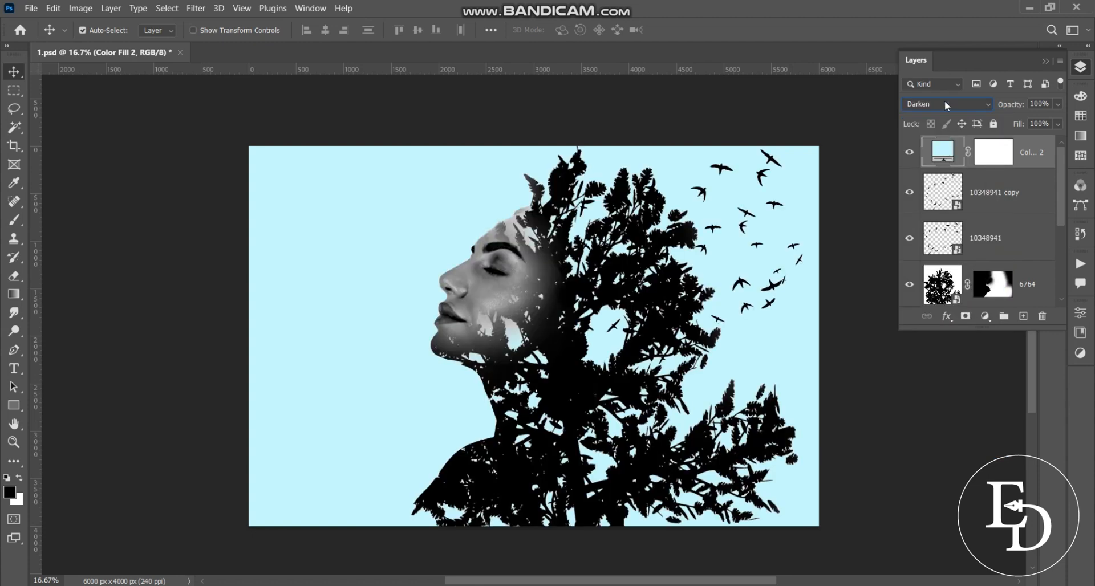
{"action": "left_click", "coordinate": [946, 106]}
{"action": "left_click", "coordinate": [947, 106]}
{"action": "left_click", "coordinate": [945, 107]}
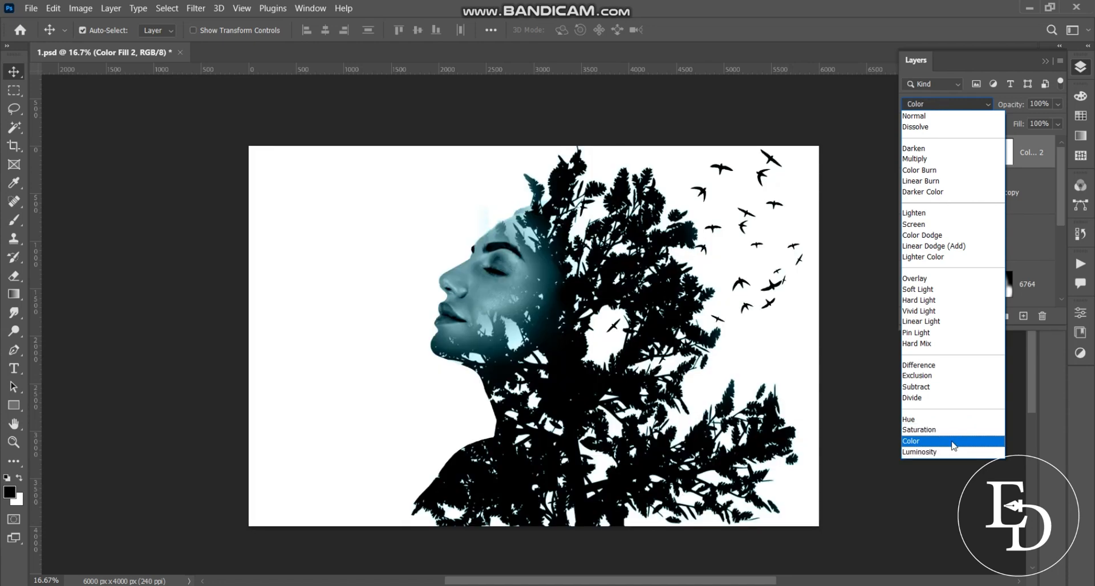
{"action": "left_click", "coordinate": [953, 442]}
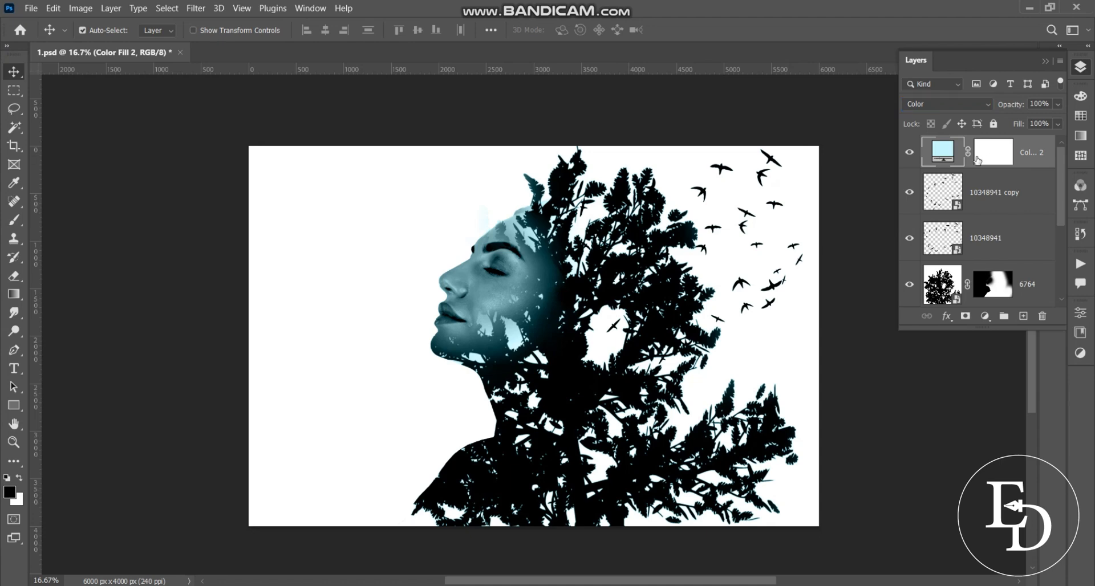
Change the Color Fill 2 colour to #a1cdd1 and set its blend mode to Multiply
{"action": "double_click", "coordinate": [940, 153]}
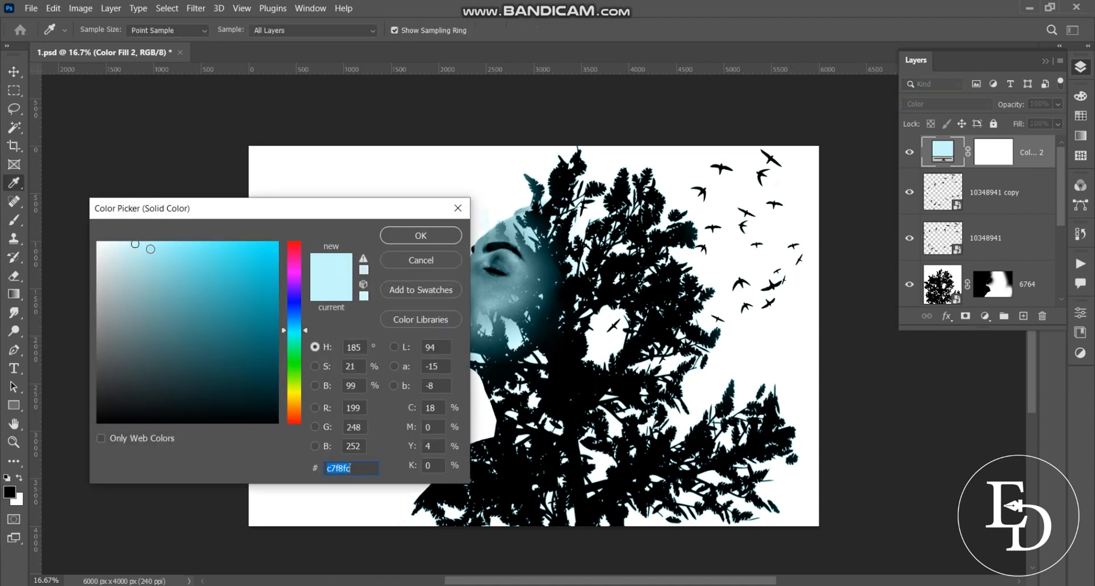
{"action": "mouse_move", "coordinate": [151, 250]}
{"action": "left_mouse_down"}
{"action": "mouse_move", "coordinate": [128, 251]}
{"action": "mouse_move", "coordinate": [114, 276]}
{"action": "mouse_move", "coordinate": [127, 293]}
{"action": "mouse_move", "coordinate": [138, 275]}
{"action": "left_mouse_up"}
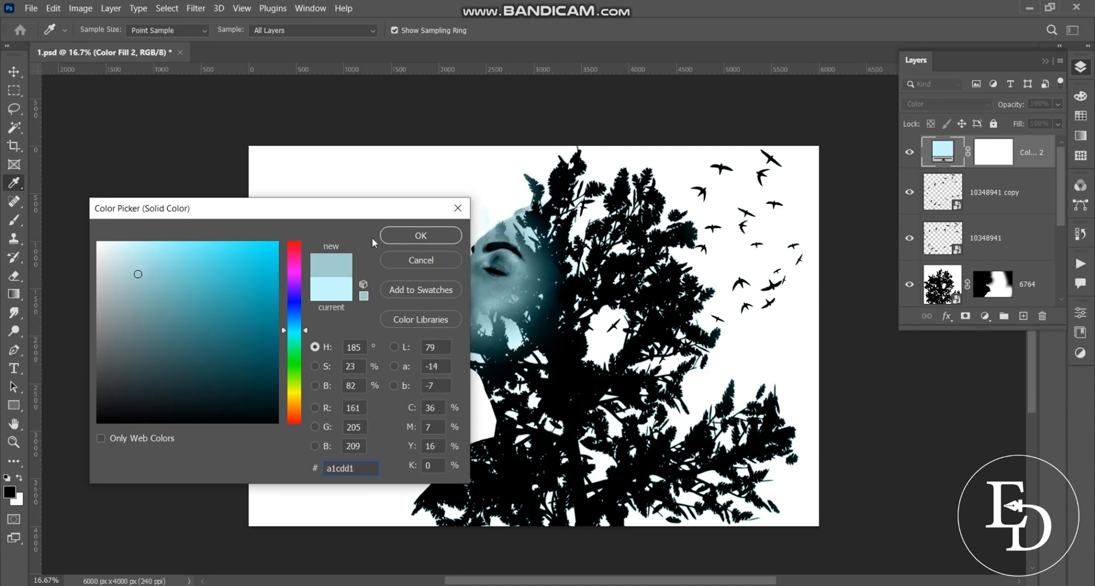
{"action": "left_click", "coordinate": [427, 238]}
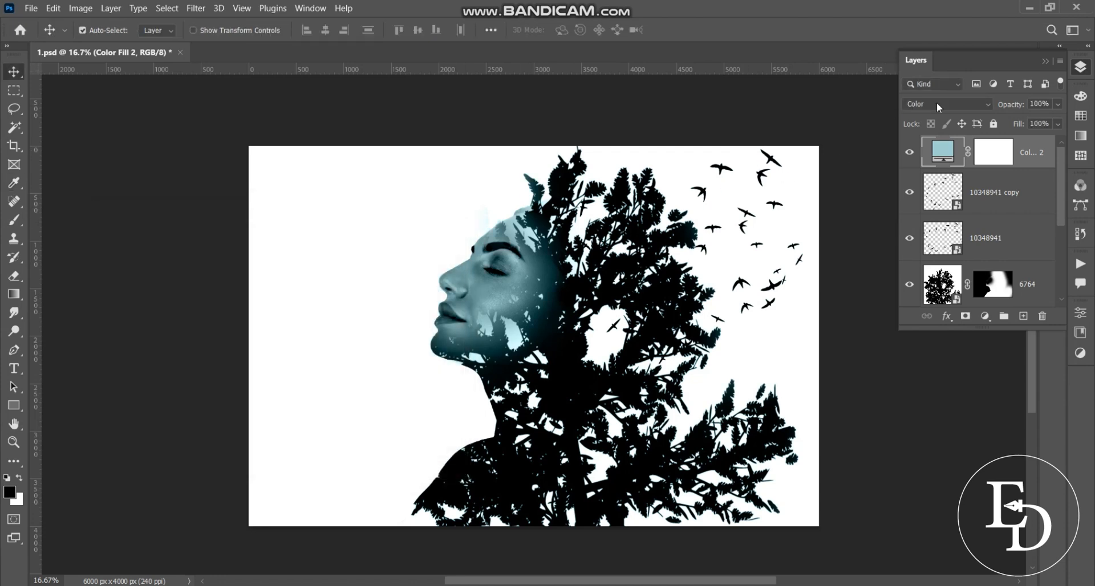
{"action": "left_click", "coordinate": [940, 106]}
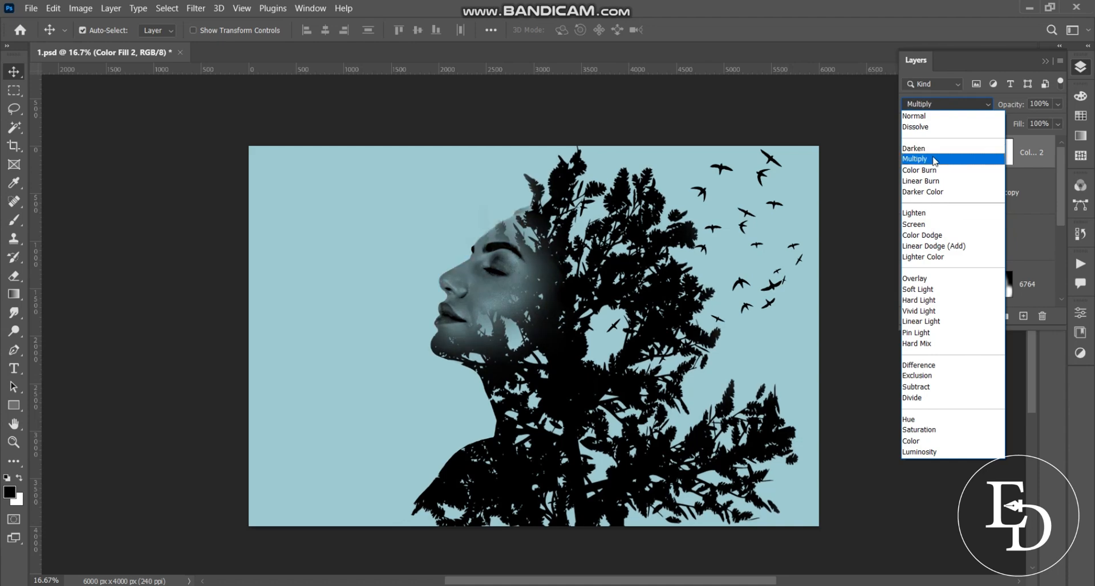
{"action": "left_click", "coordinate": [936, 161]}
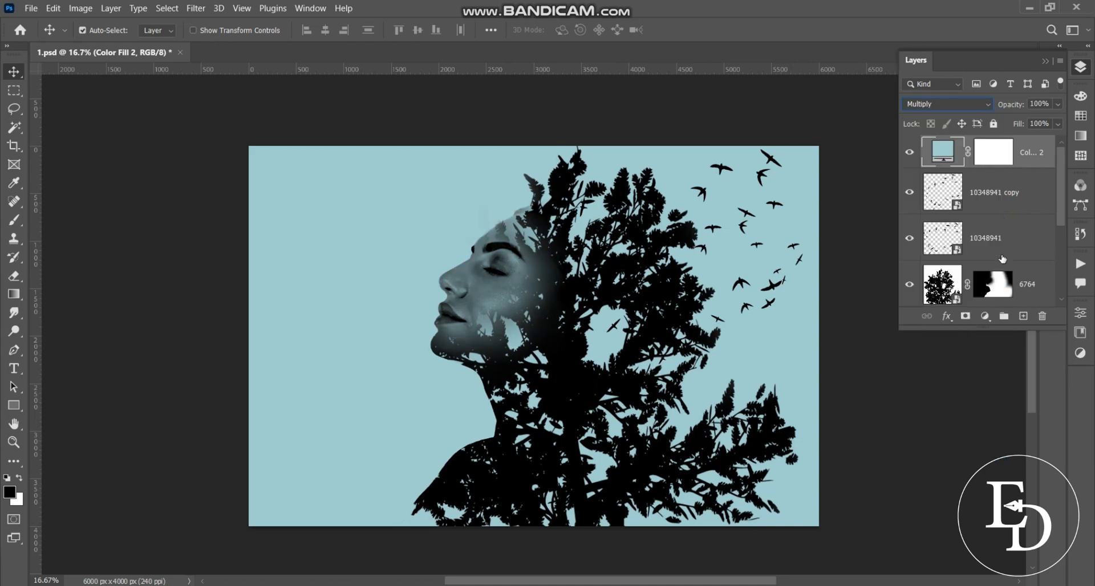